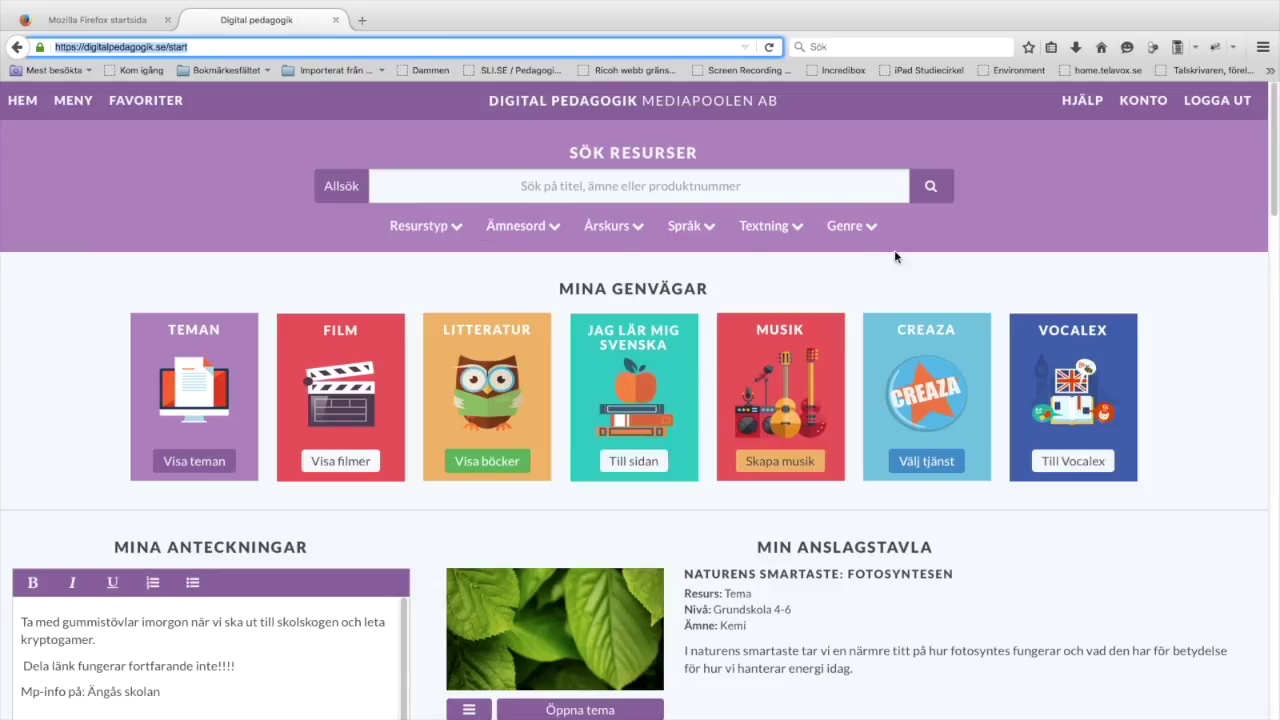
Open the MovieEditor HD theme from the MovieEditor service under Skapa med Creaza.
{"action": "left_click", "coordinate": [930, 464]}
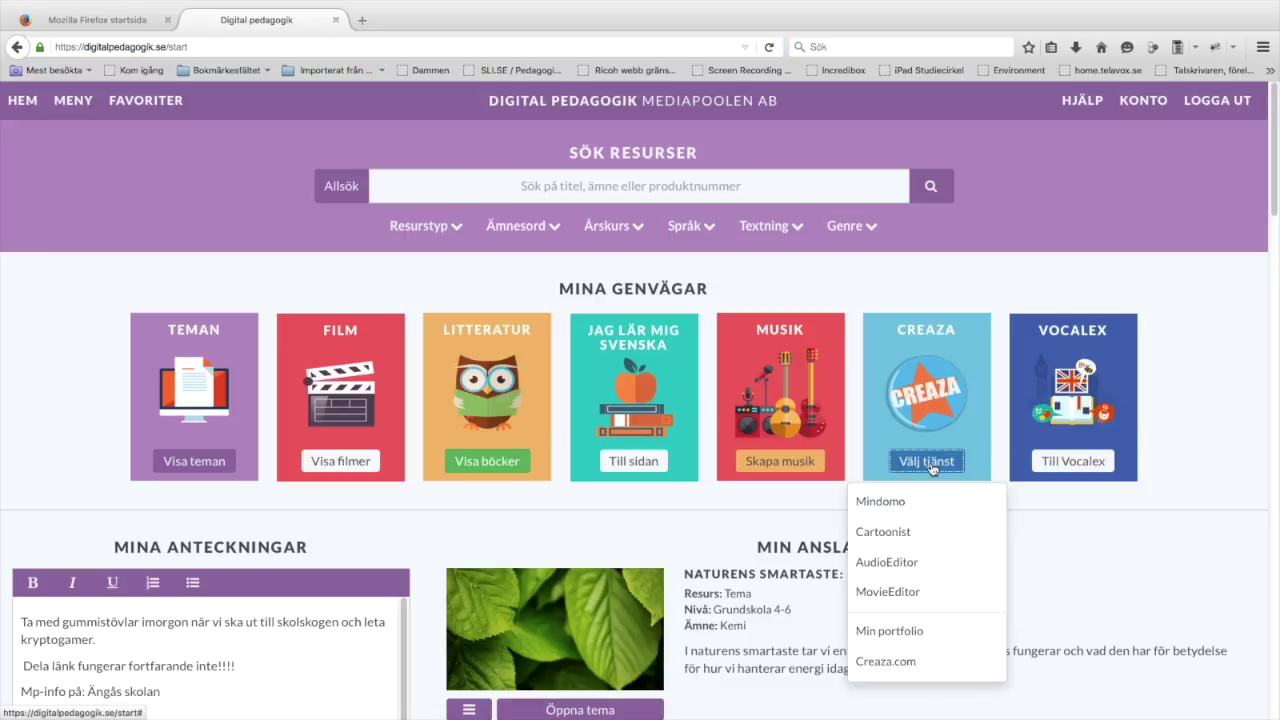
{"action": "left_click", "coordinate": [943, 354]}
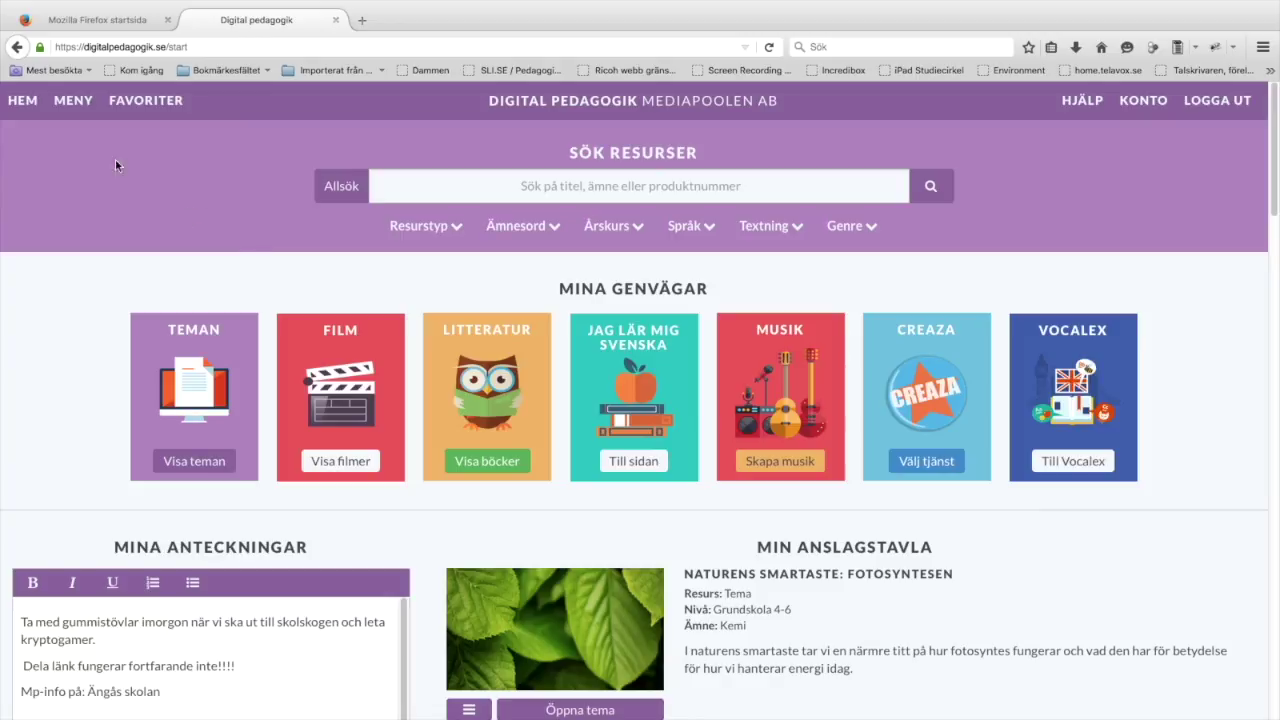
{"action": "left_click", "coordinate": [75, 103]}
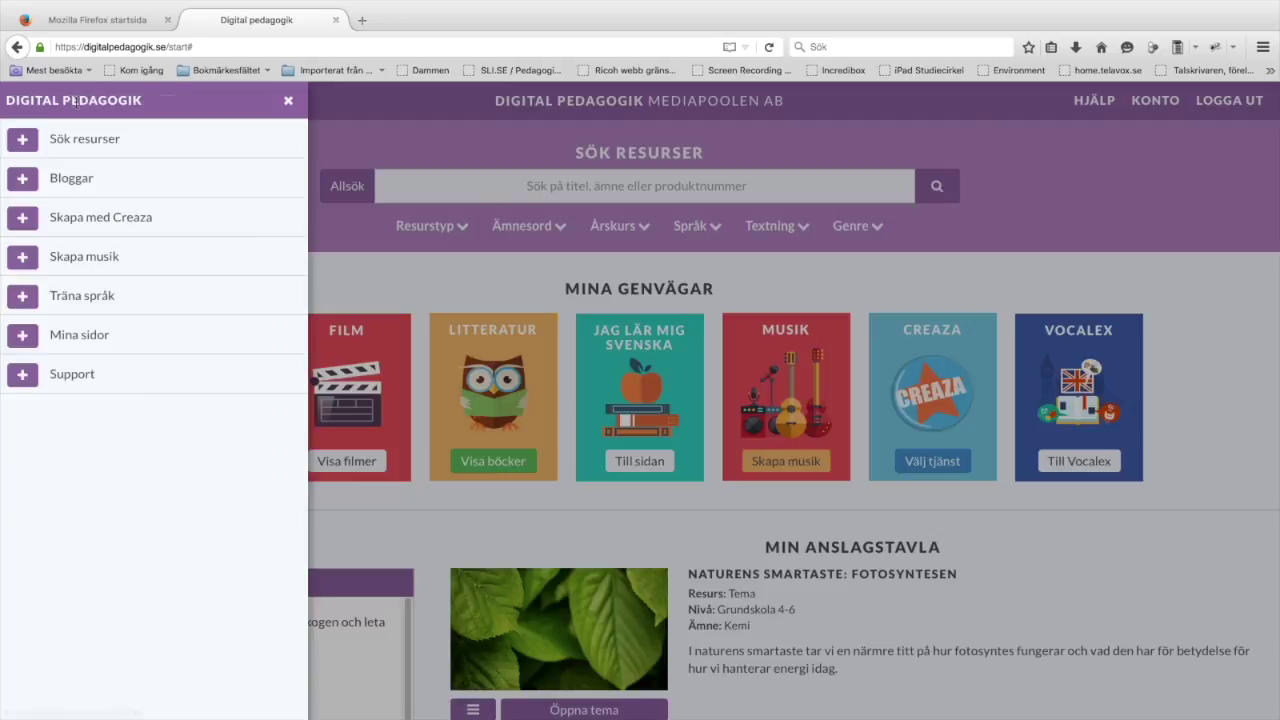
{"action": "left_click", "coordinate": [24, 219]}
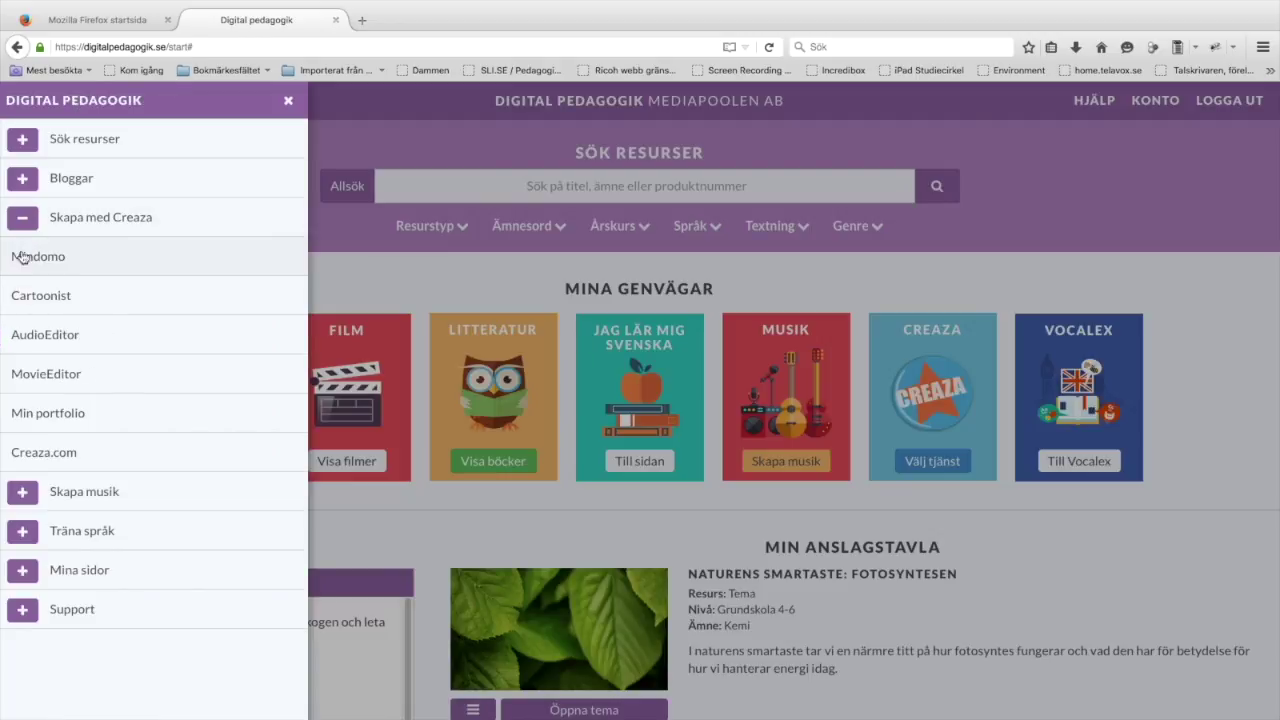
{"action": "left_click", "coordinate": [40, 375]}
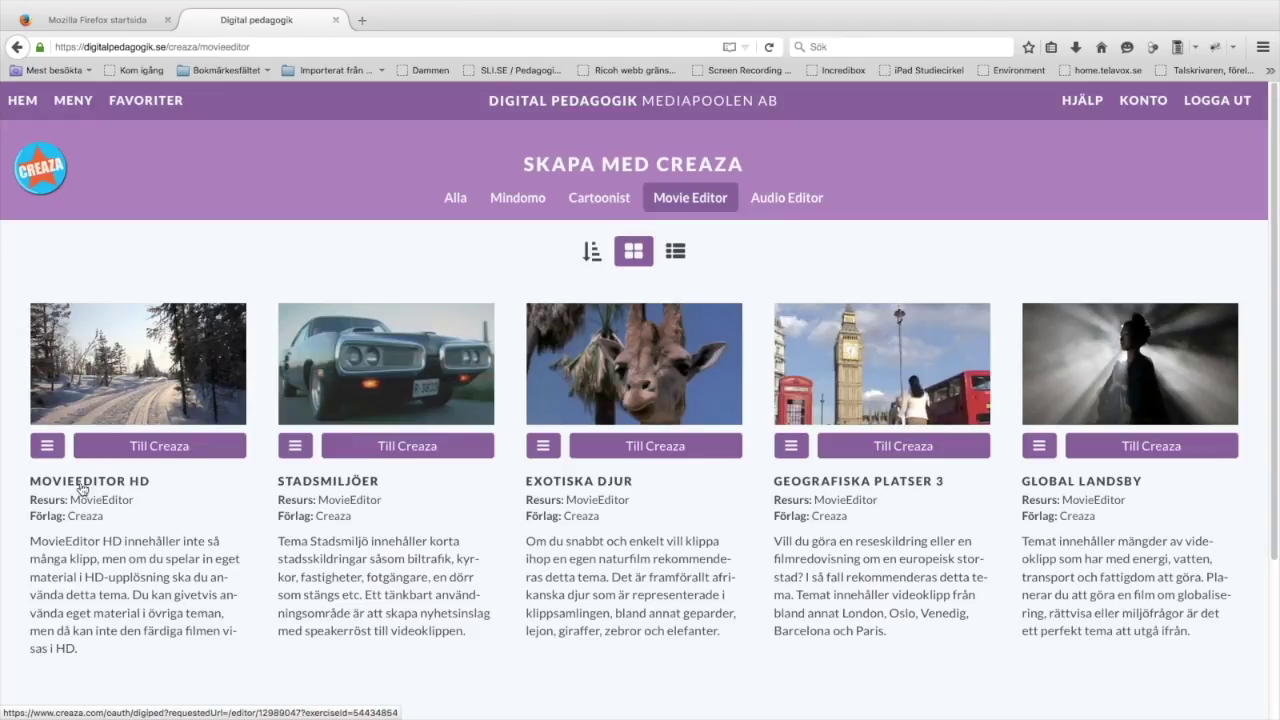
{"action": "left_click", "coordinate": [158, 456]}
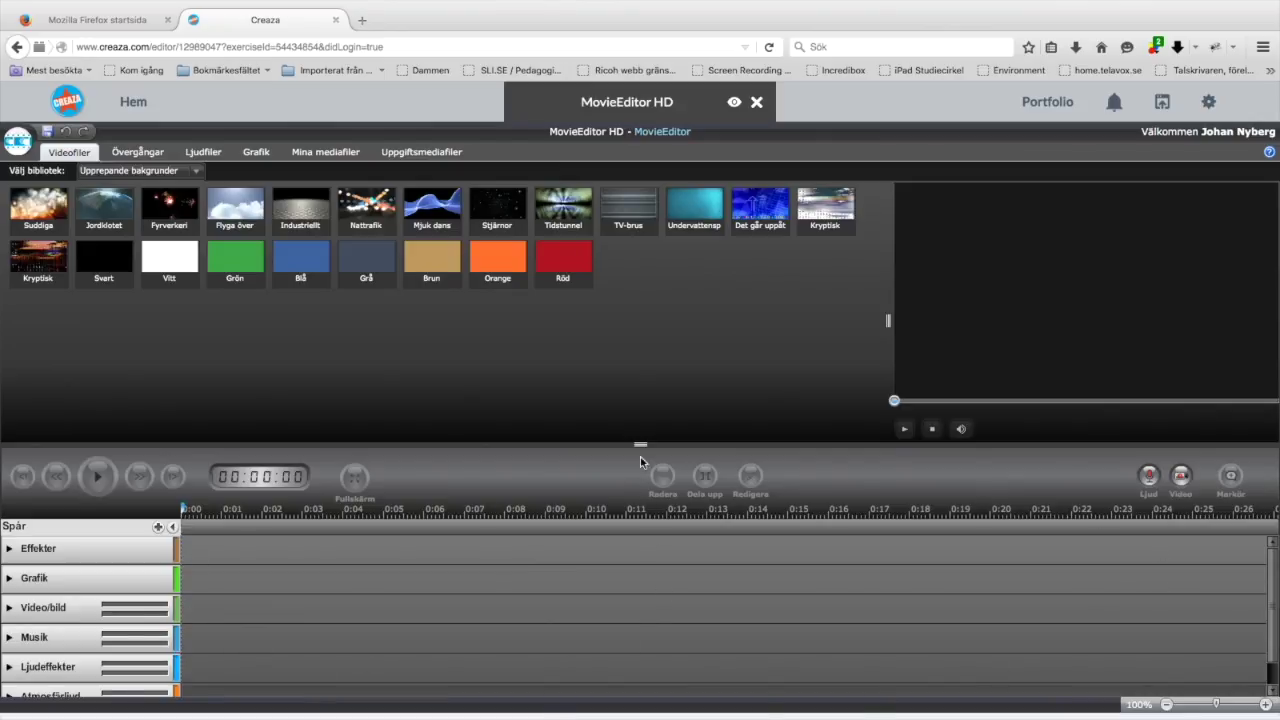
{"action": "mouse_move", "coordinate": [640, 446]}
{"action": "left_mouse_down"}
{"action": "mouse_move", "coordinate": [637, 598]}
{"action": "mouse_move", "coordinate": [636, 390]}
{"action": "mouse_move", "coordinate": [637, 512]}
{"action": "mouse_move", "coordinate": [634, 425]}
{"action": "mouse_move", "coordinate": [637, 464]}
{"action": "left_mouse_up"}
{"action": "left_click_drag", "start_coordinate": [858, 331], "coordinate": [890, 342]}
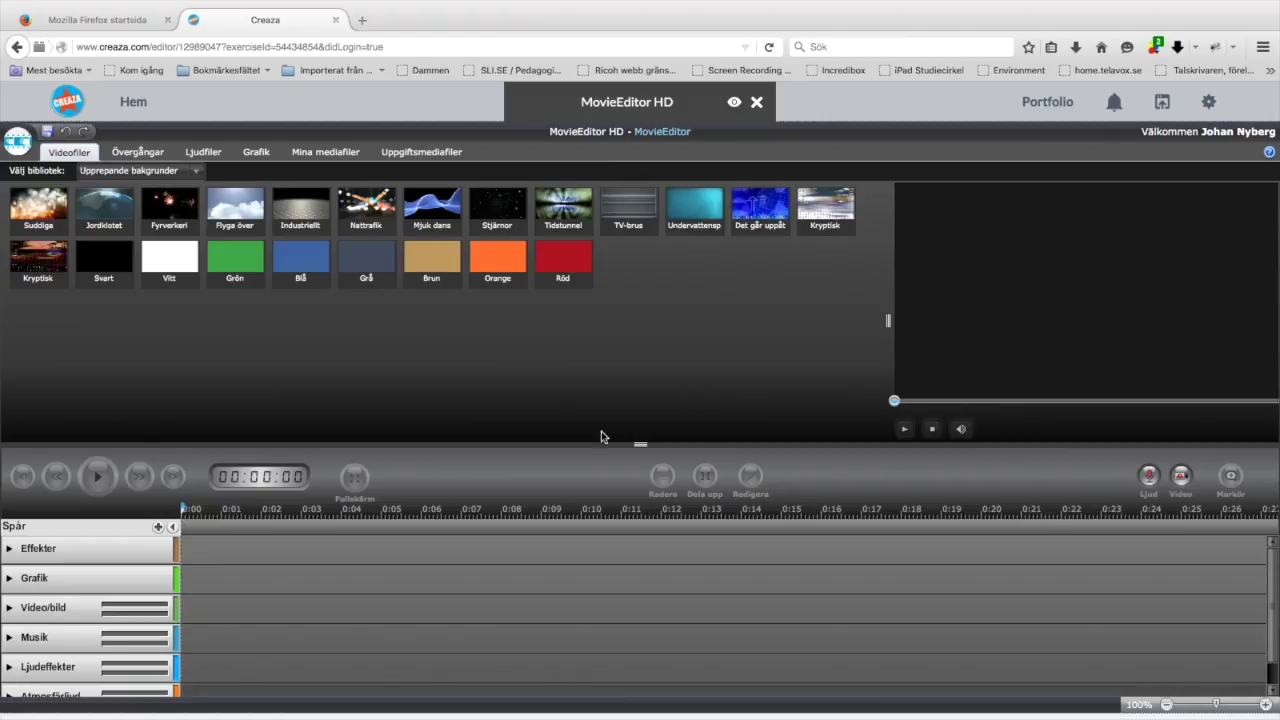
{"action": "mouse_move", "coordinate": [1268, 563]}
{"action": "left_mouse_down"}
{"action": "mouse_move", "coordinate": [1270, 591]}
{"action": "mouse_move", "coordinate": [1270, 562]}
{"action": "left_mouse_up"}
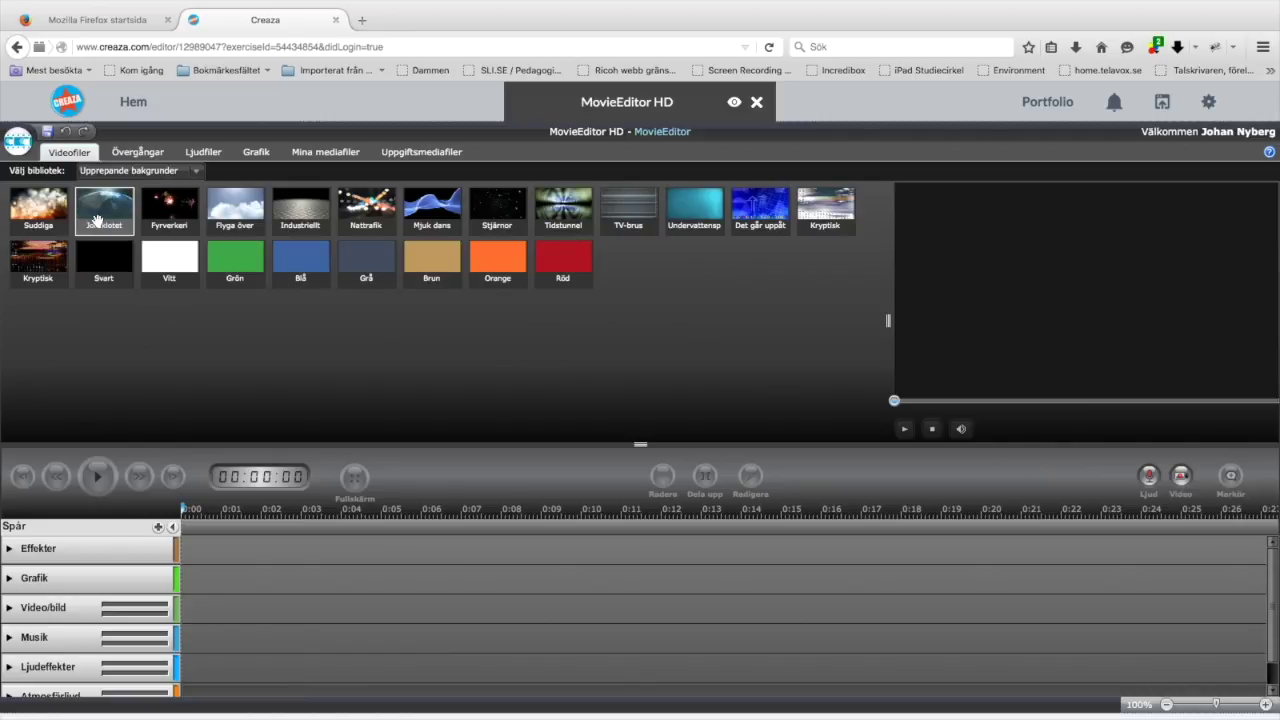
Look at the clips in the Semesterminnen video library and return to the Upprepande bakgrunder library.
{"action": "left_click", "coordinate": [190, 171]}
{"action": "left_click", "coordinate": [165, 206]}
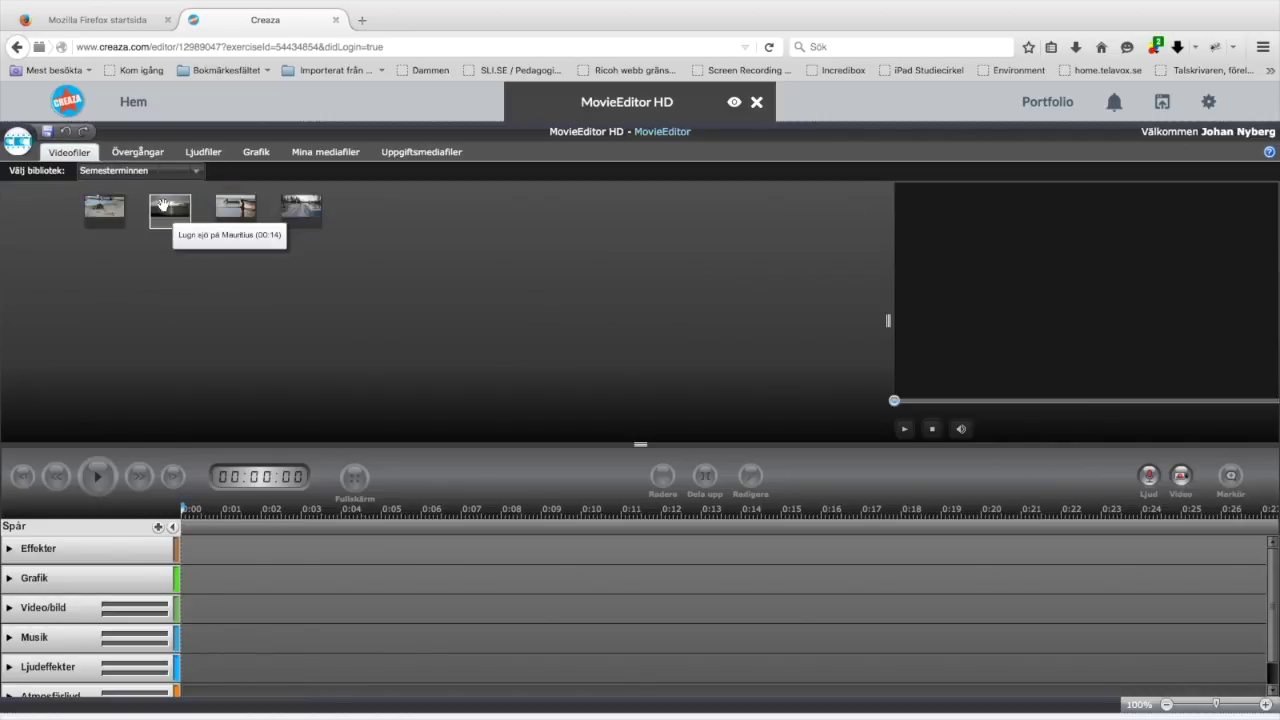
{"action": "left_click", "coordinate": [197, 174]}
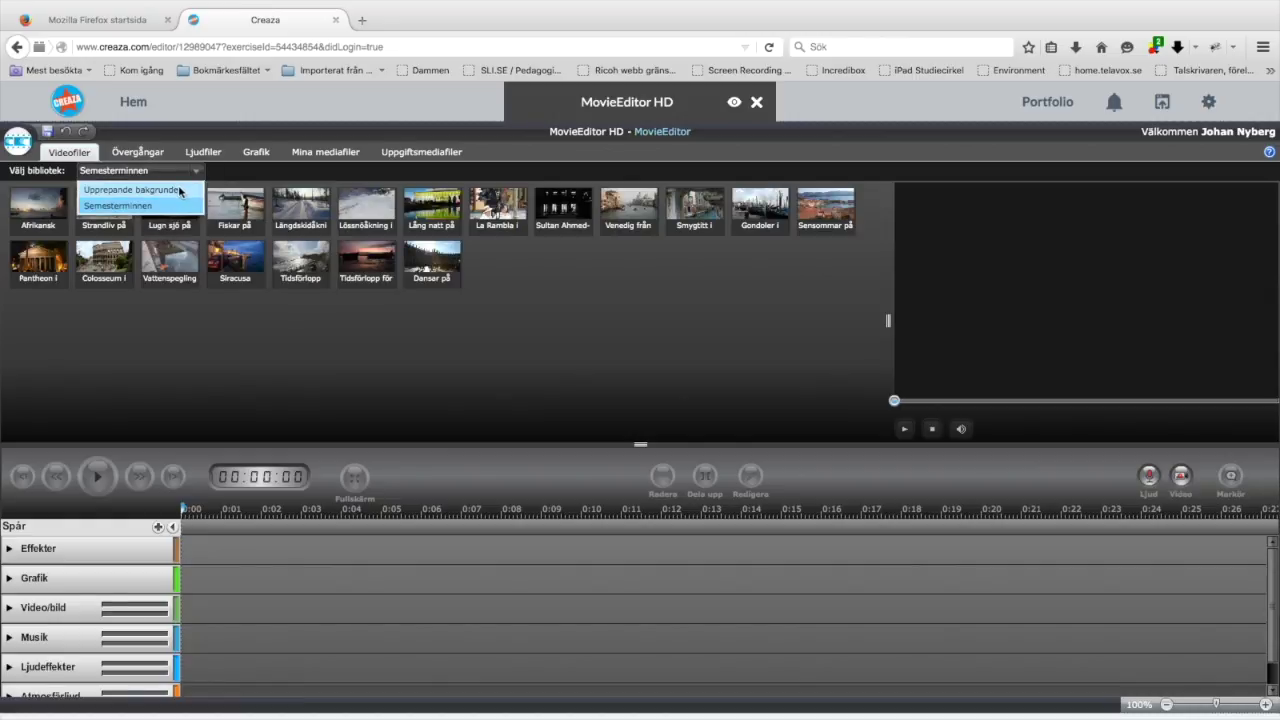
{"action": "left_click", "coordinate": [140, 200]}
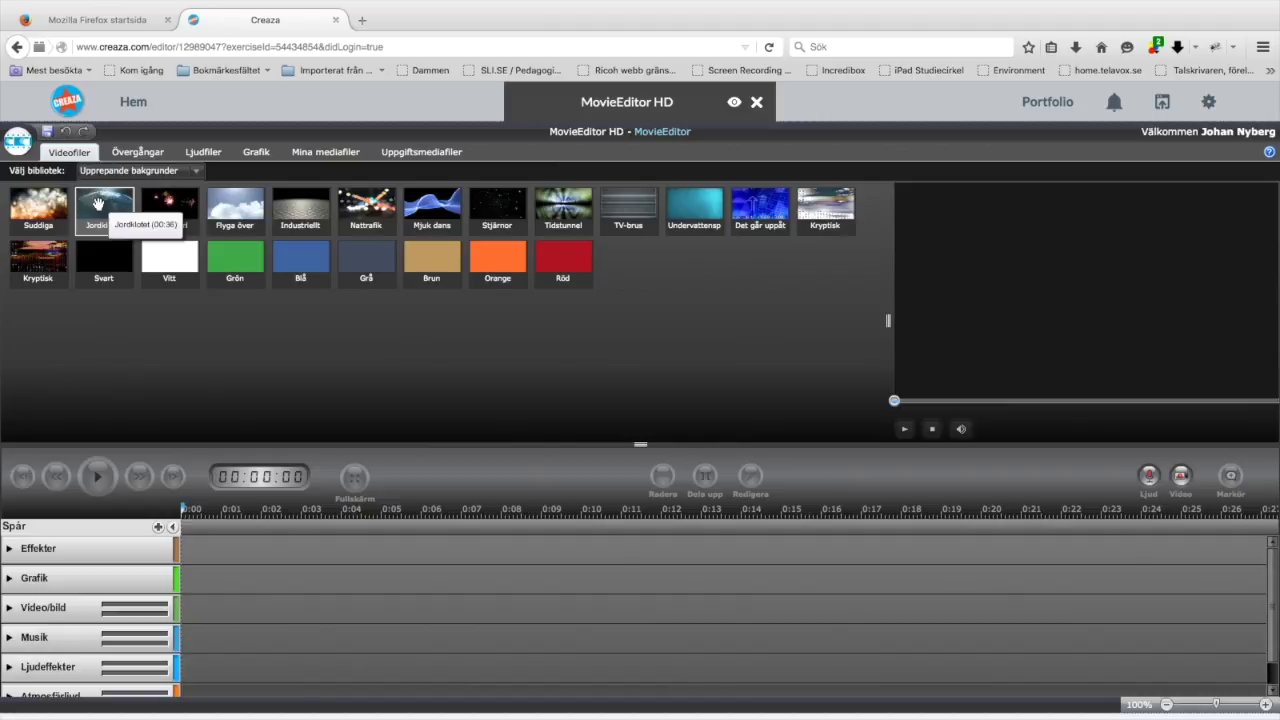
Place the Jordklotet clip at the start of the Video/bild track, play it briefly, and add Flyga över directly after it.
{"action": "mouse_move", "coordinate": [106, 203]}
{"action": "left_mouse_down"}
{"action": "mouse_move", "coordinate": [183, 450]}
{"action": "mouse_move", "coordinate": [211, 608]}
{"action": "left_mouse_up"}
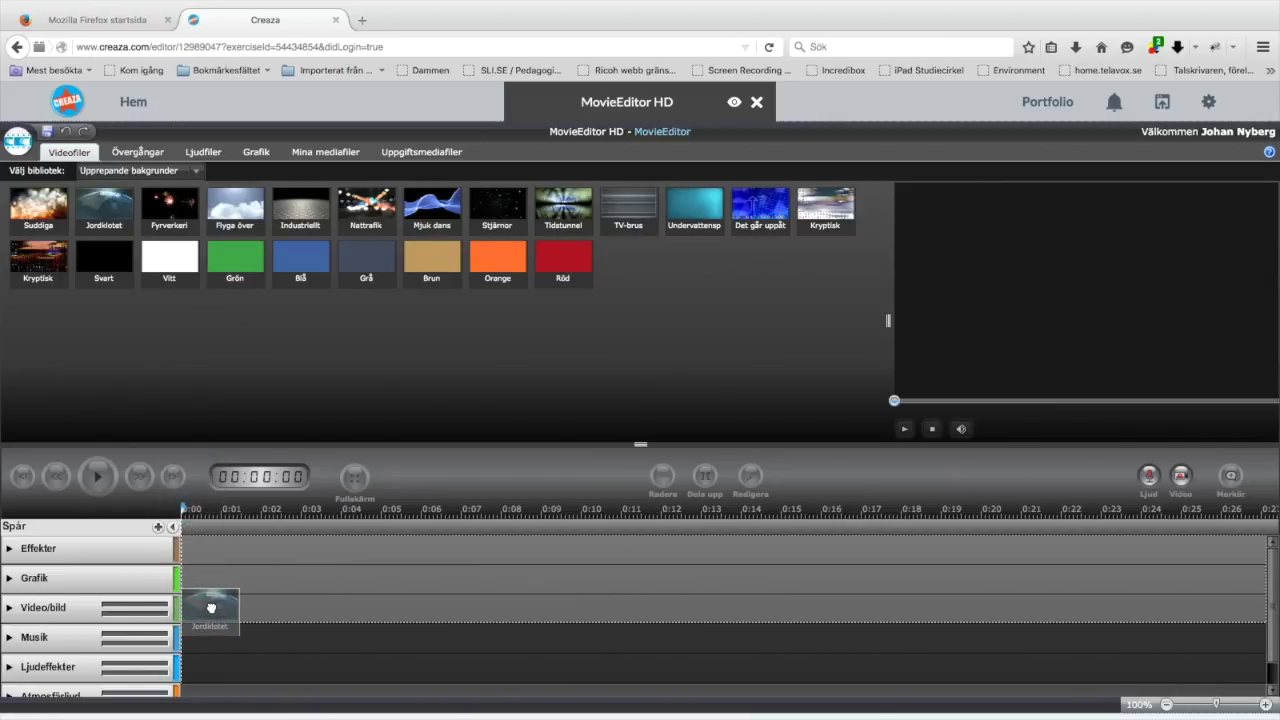
{"action": "left_click_drag", "start_coordinate": [211, 608], "coordinate": [211, 611]}
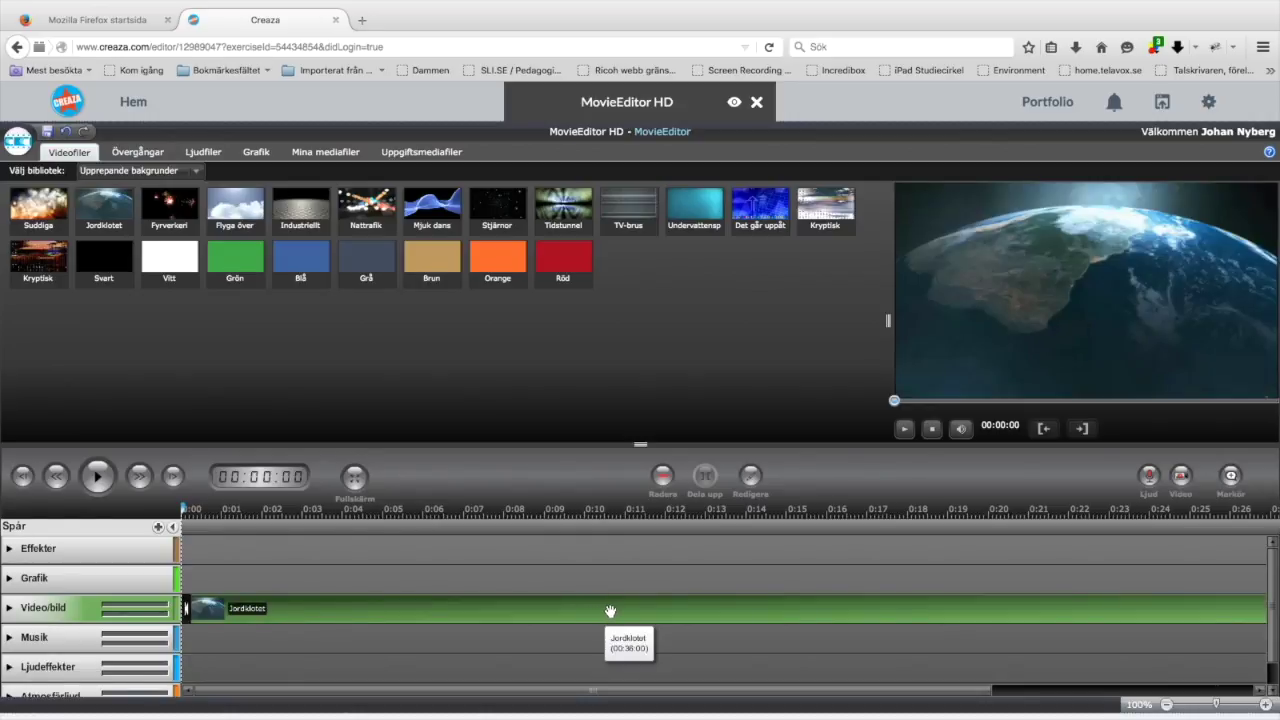
{"action": "left_click", "coordinate": [97, 477]}
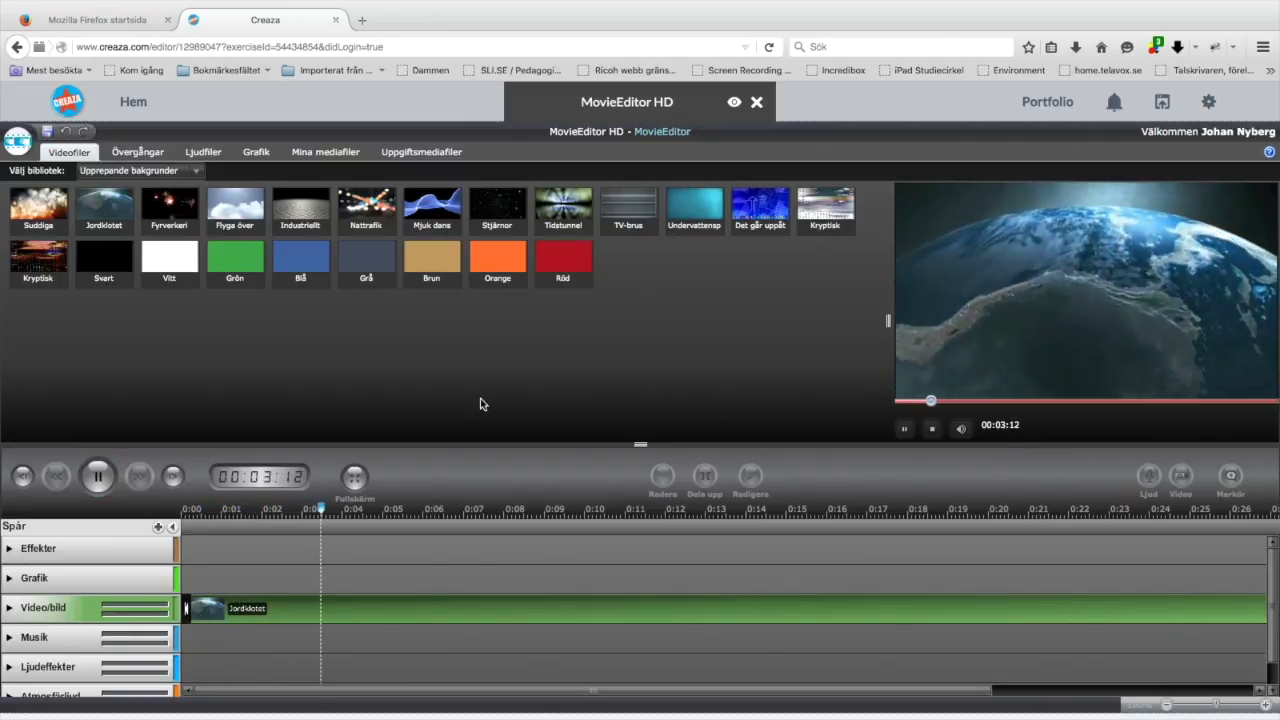
{"action": "left_click", "coordinate": [98, 478]}
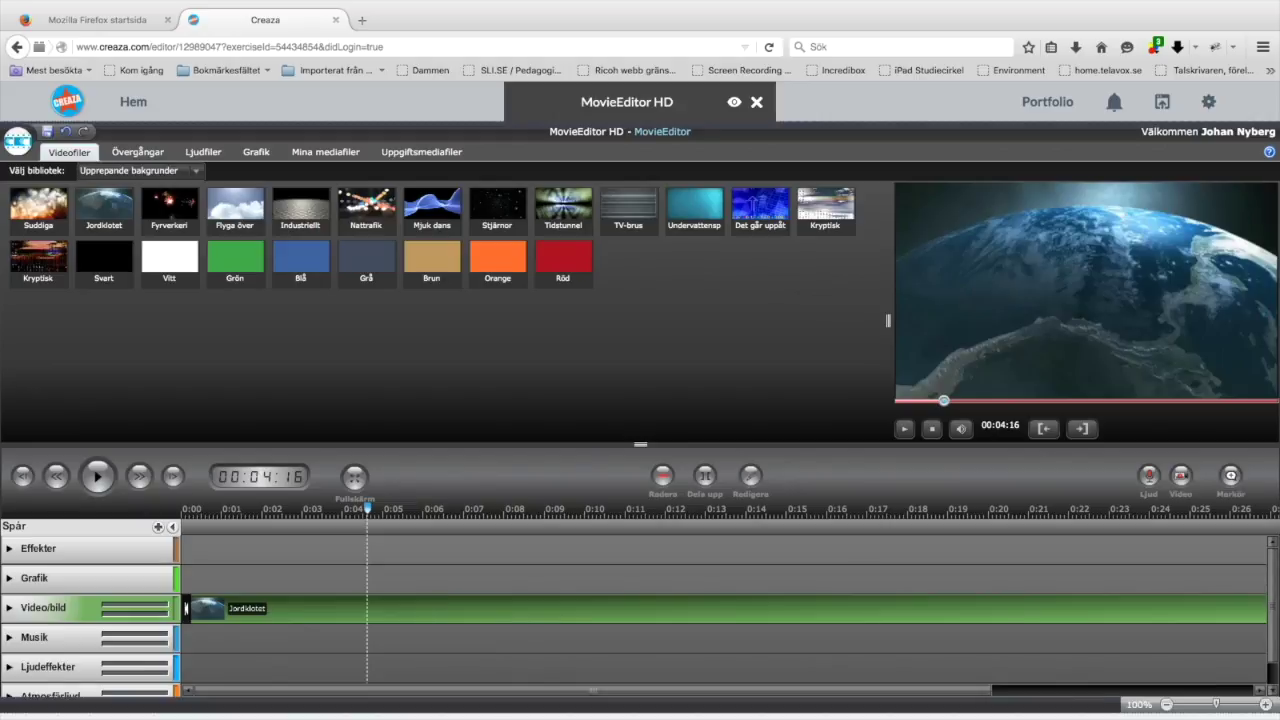
{"action": "left_click_drag", "start_coordinate": [1218, 704], "coordinate": [1191, 706]}
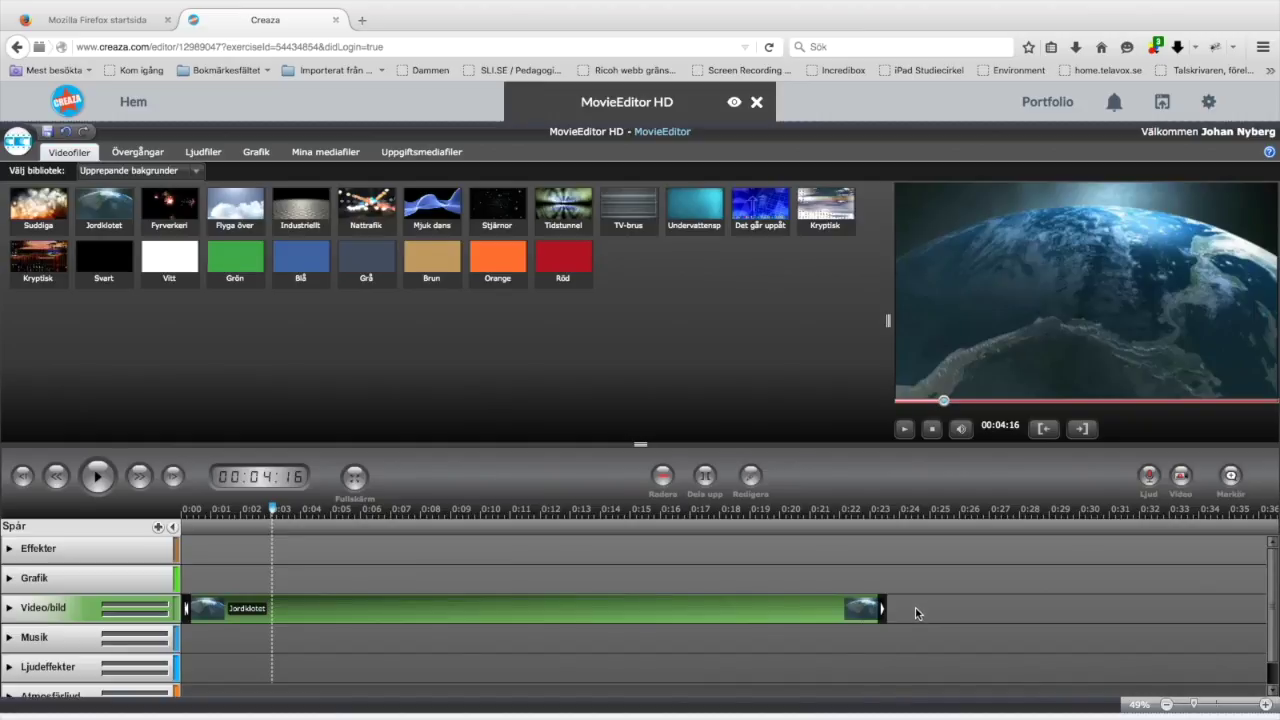
{"action": "left_click_drag", "start_coordinate": [236, 218], "coordinate": [975, 604]}
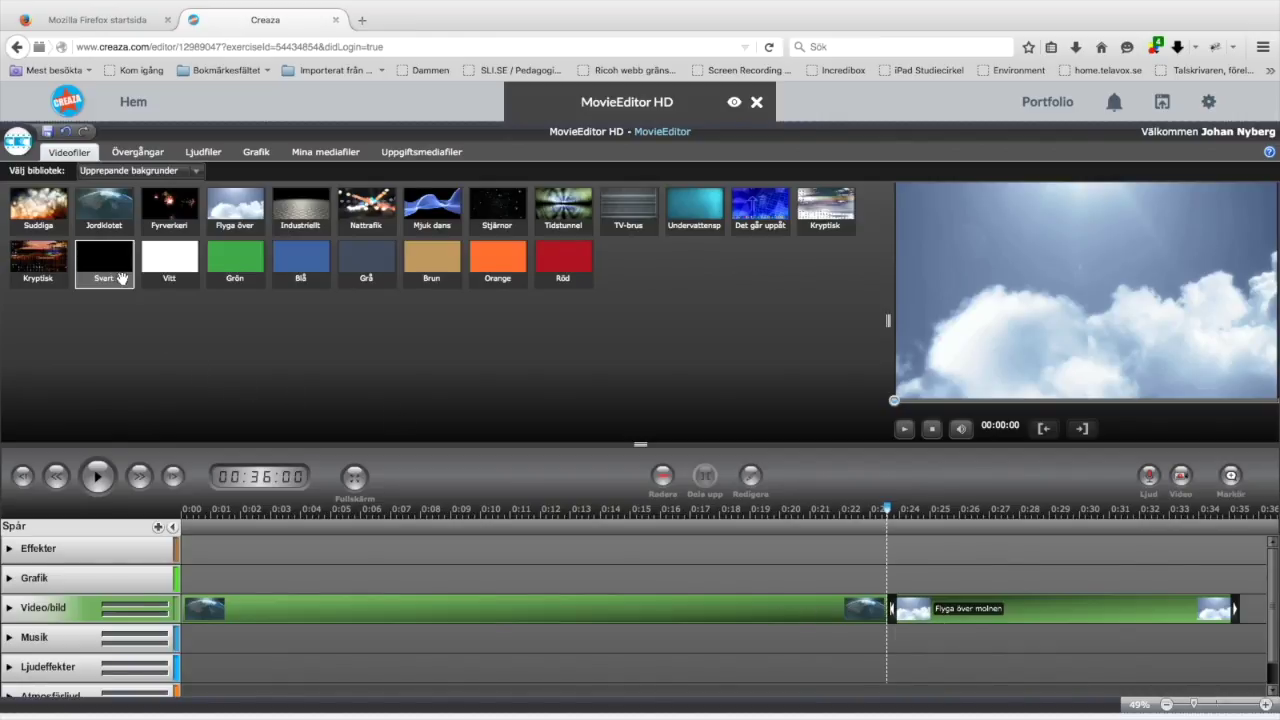
Insert the Svart background at the start of the Video/bild track and extend it to about 00:05:15.
{"action": "left_click_drag", "start_coordinate": [109, 263], "coordinate": [209, 609]}
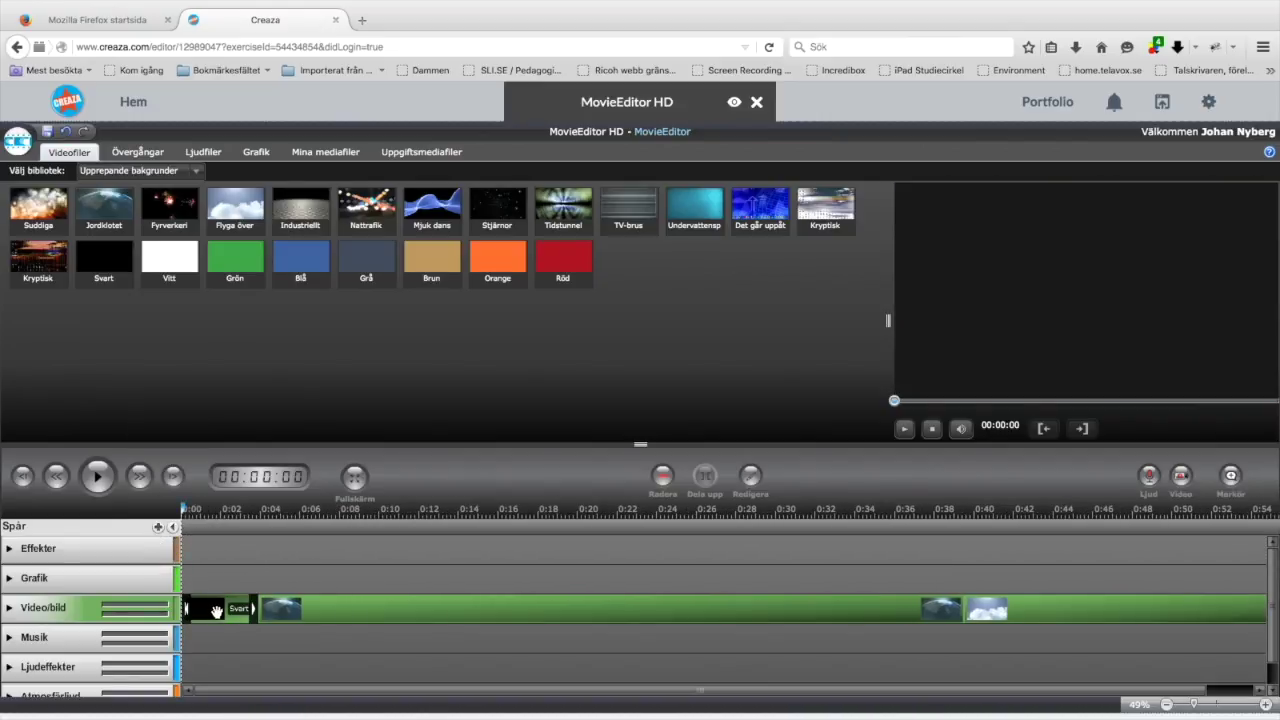
{"action": "left_click_drag", "start_coordinate": [254, 609], "coordinate": [288, 609]}
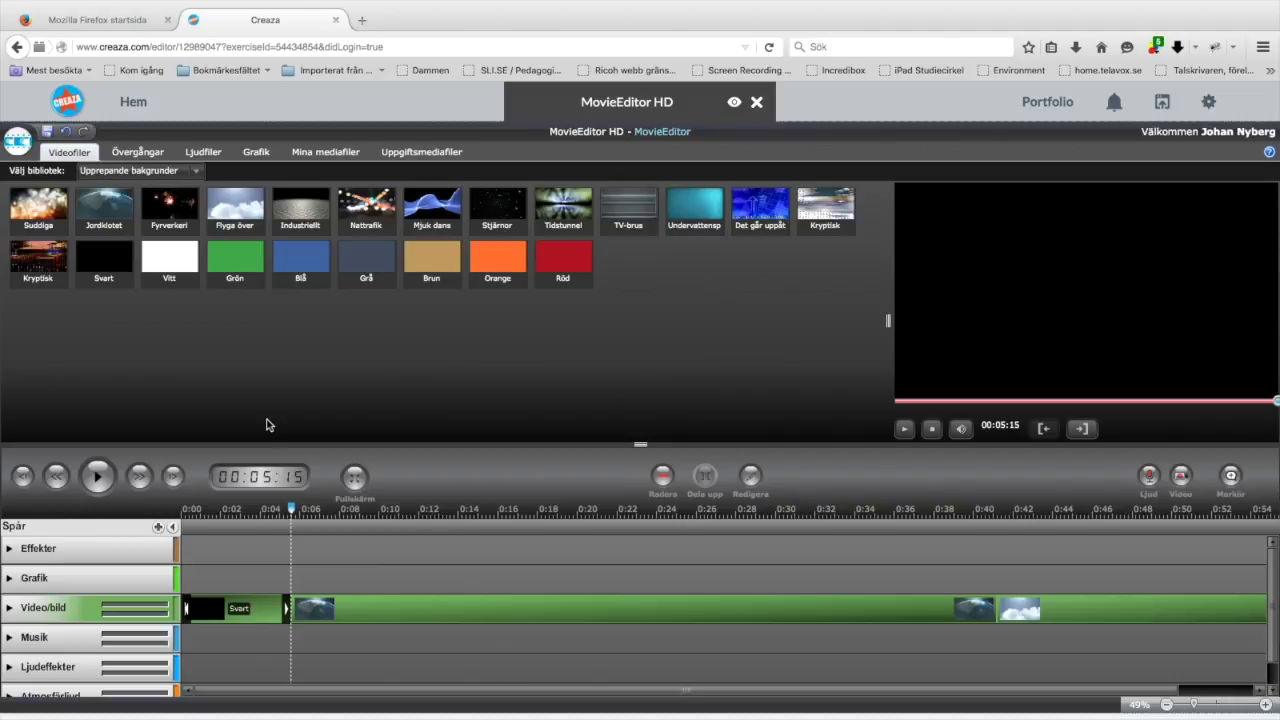
Delete the Jordklotet and Flyga över clips from the Video/bild track and extend the Svart background to about 00:47:15.
{"action": "left_click_drag", "start_coordinate": [543, 611], "coordinate": [490, 490]}
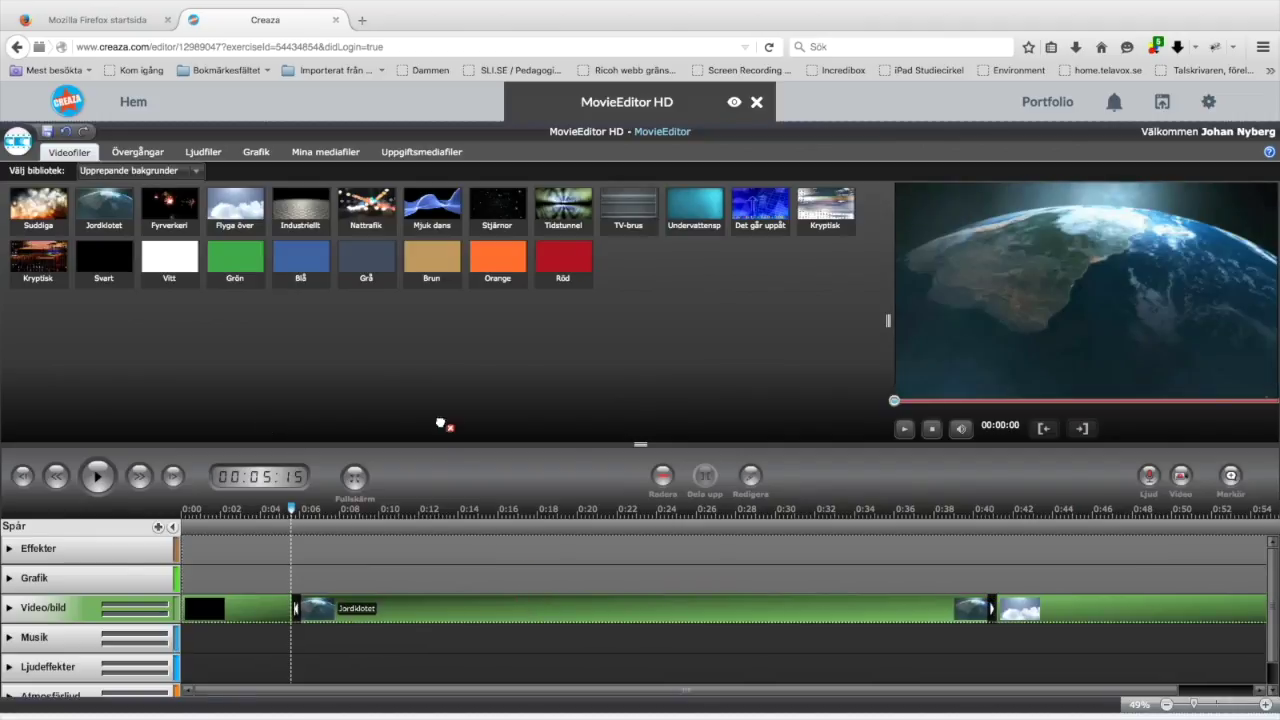
{"action": "left_click", "coordinate": [663, 476]}
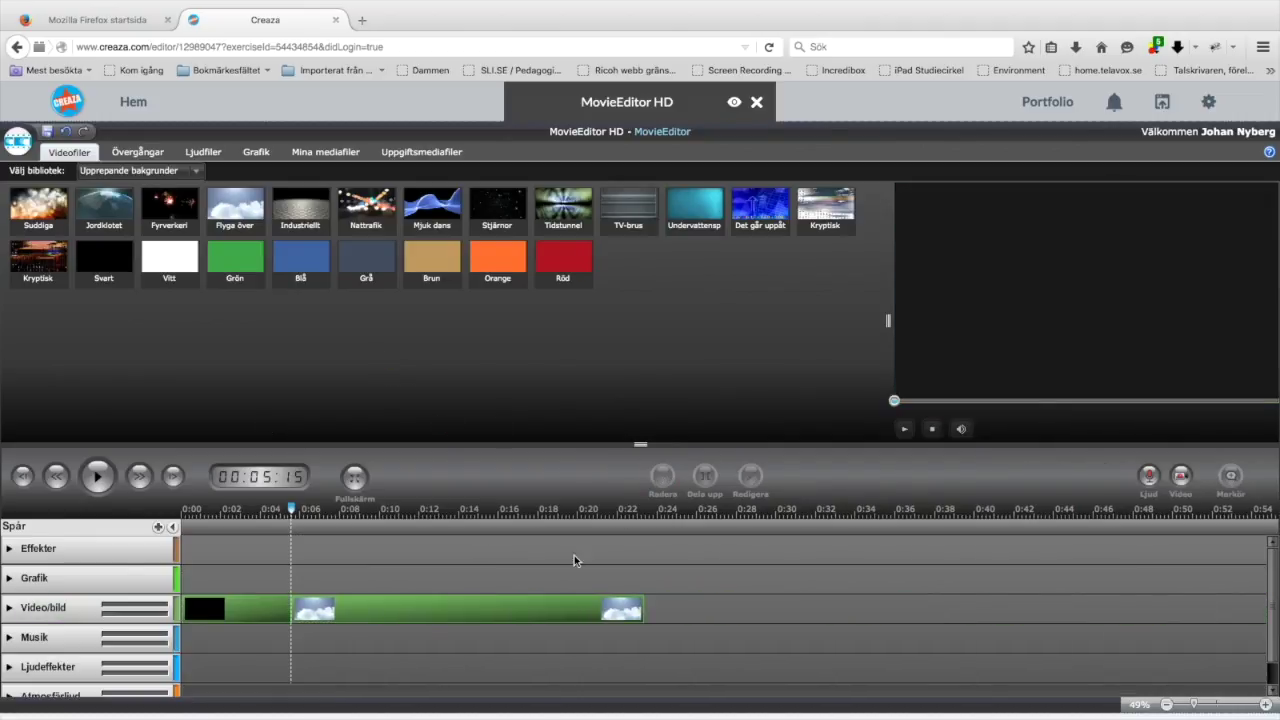
{"action": "left_click", "coordinate": [520, 605]}
{"action": "left_click", "coordinate": [663, 476]}
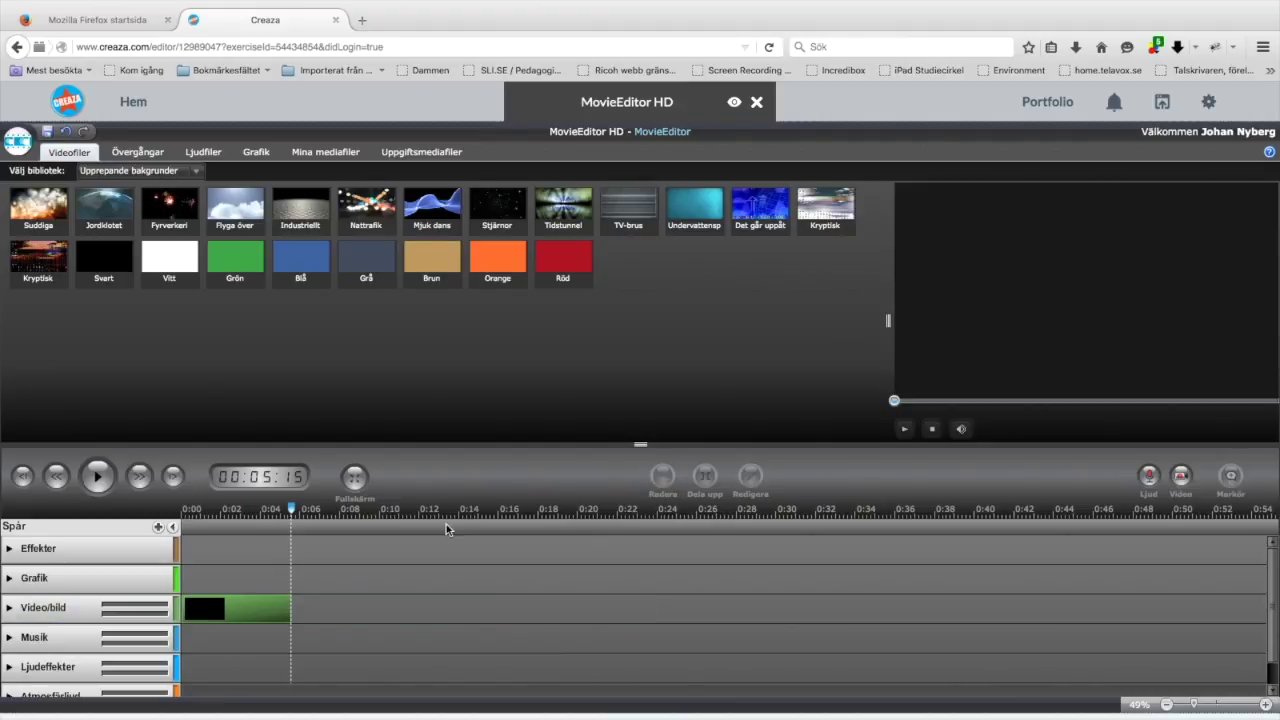
{"action": "left_click", "coordinate": [249, 607]}
{"action": "left_click_drag", "start_coordinate": [285, 608], "coordinate": [1110, 562]}
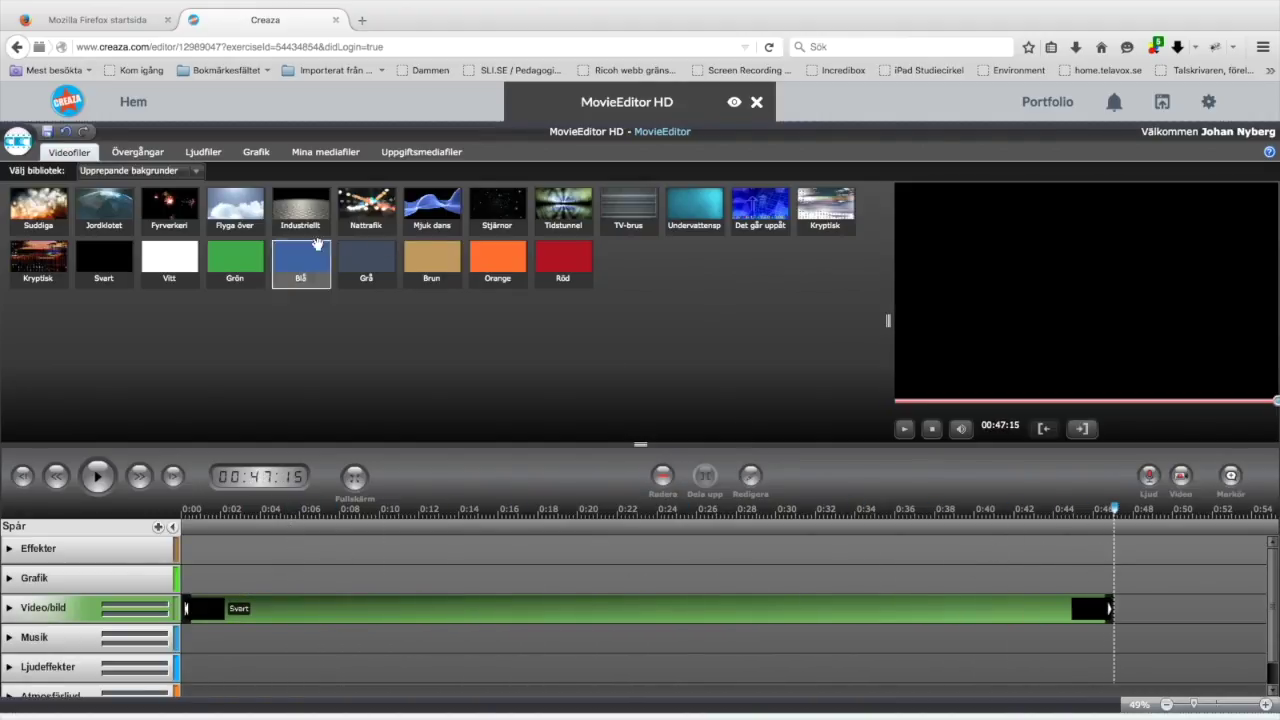
Place the Jordklotet clip on the Grafik track at about 00:01:14 and enlarge it to nearly fill the preview frame.
{"action": "left_click_drag", "start_coordinate": [92, 213], "coordinate": [235, 581]}
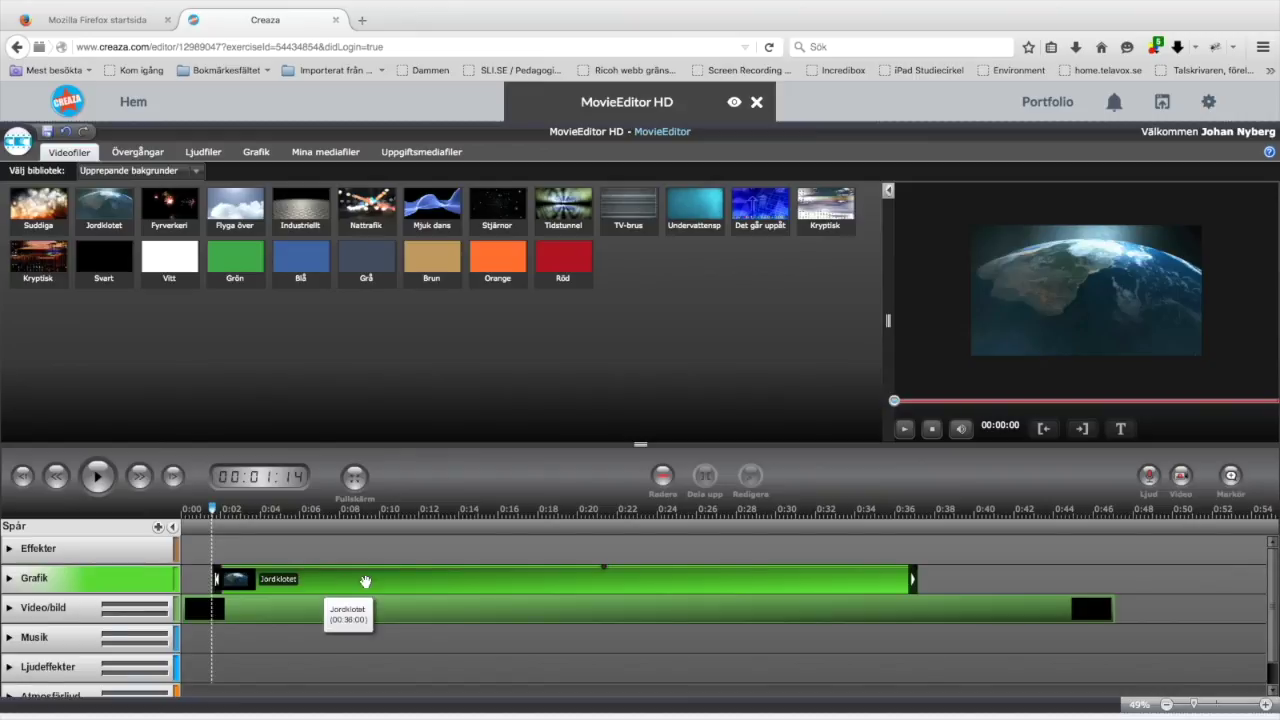
{"action": "left_click_drag", "start_coordinate": [1050, 297], "coordinate": [977, 333]}
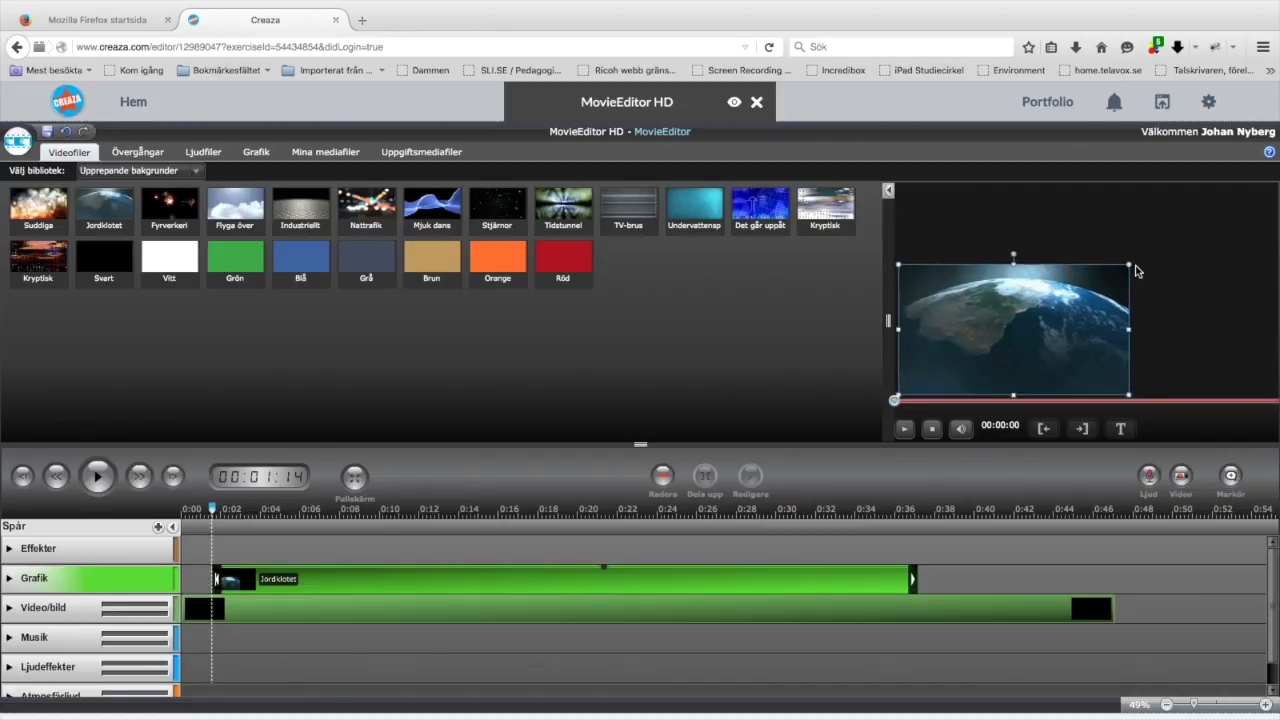
{"action": "left_click_drag", "start_coordinate": [1134, 263], "coordinate": [1273, 187]}
Move the Jordklotet clip on the Grafik track to start at about 00:04:02 and shorten it to end at about 0:18.
{"action": "left_click_drag", "start_coordinate": [381, 577], "coordinate": [432, 579]}
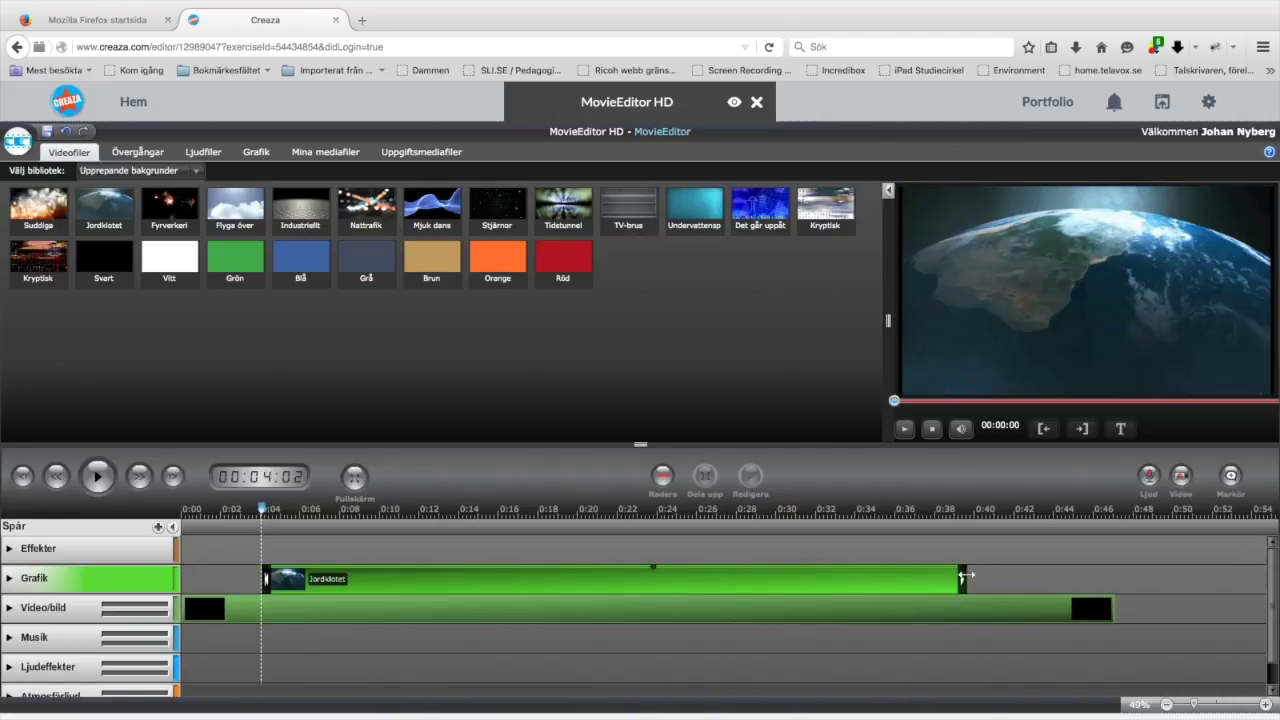
{"action": "left_click_drag", "start_coordinate": [959, 578], "coordinate": [551, 578]}
Place the Flyga över clip on the Grafik track at about 00:22:22 and enlarge it to fill the preview frame.
{"action": "left_click_drag", "start_coordinate": [236, 212], "coordinate": [656, 580]}
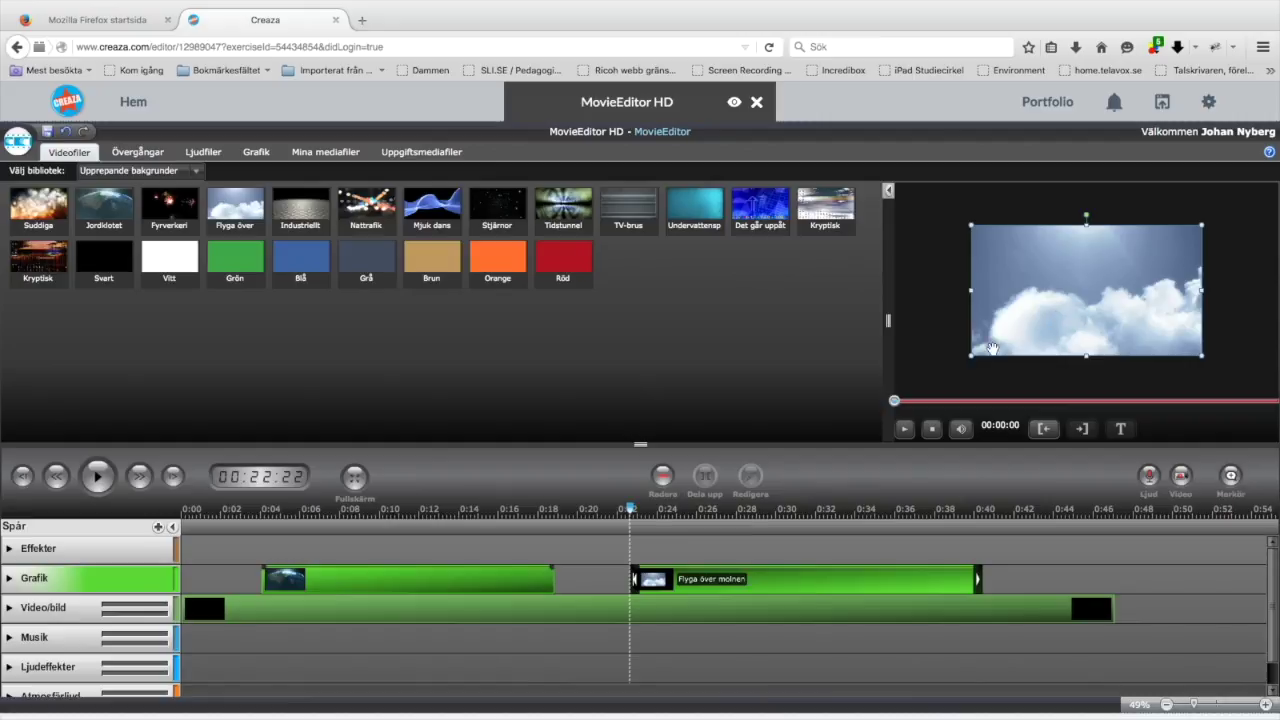
{"action": "left_click_drag", "start_coordinate": [971, 355], "coordinate": [904, 396]}
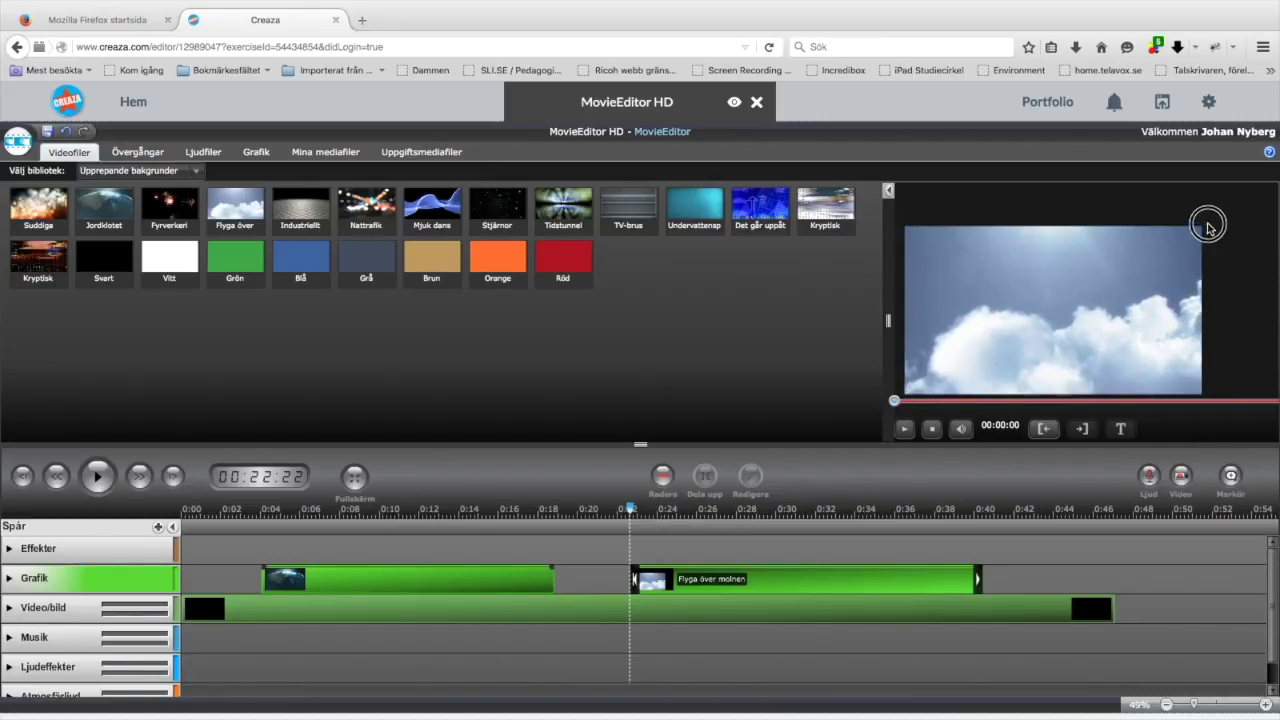
{"action": "left_click_drag", "start_coordinate": [1203, 225], "coordinate": [1273, 184]}
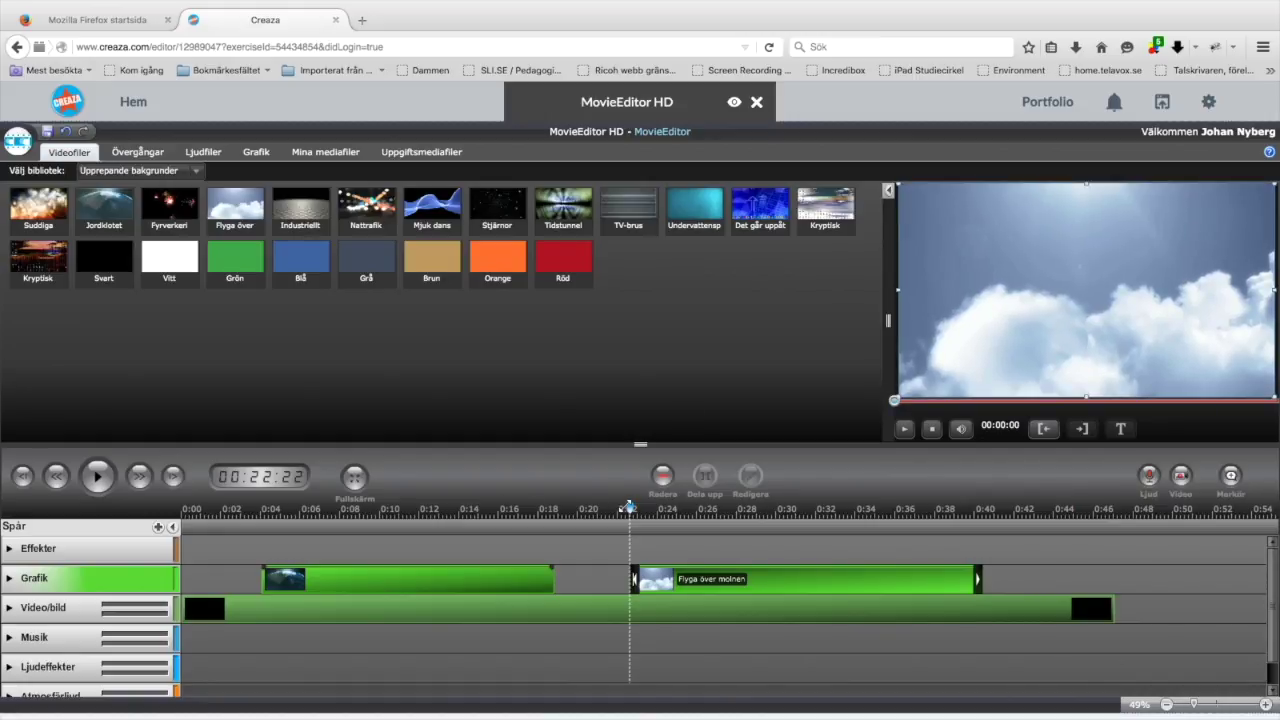
Play the film from the beginning over the black background into the Jordklotet clip, and pause it.
{"action": "left_click", "coordinate": [594, 608]}
{"action": "left_click_drag", "start_coordinate": [594, 508], "coordinate": [180, 508]}
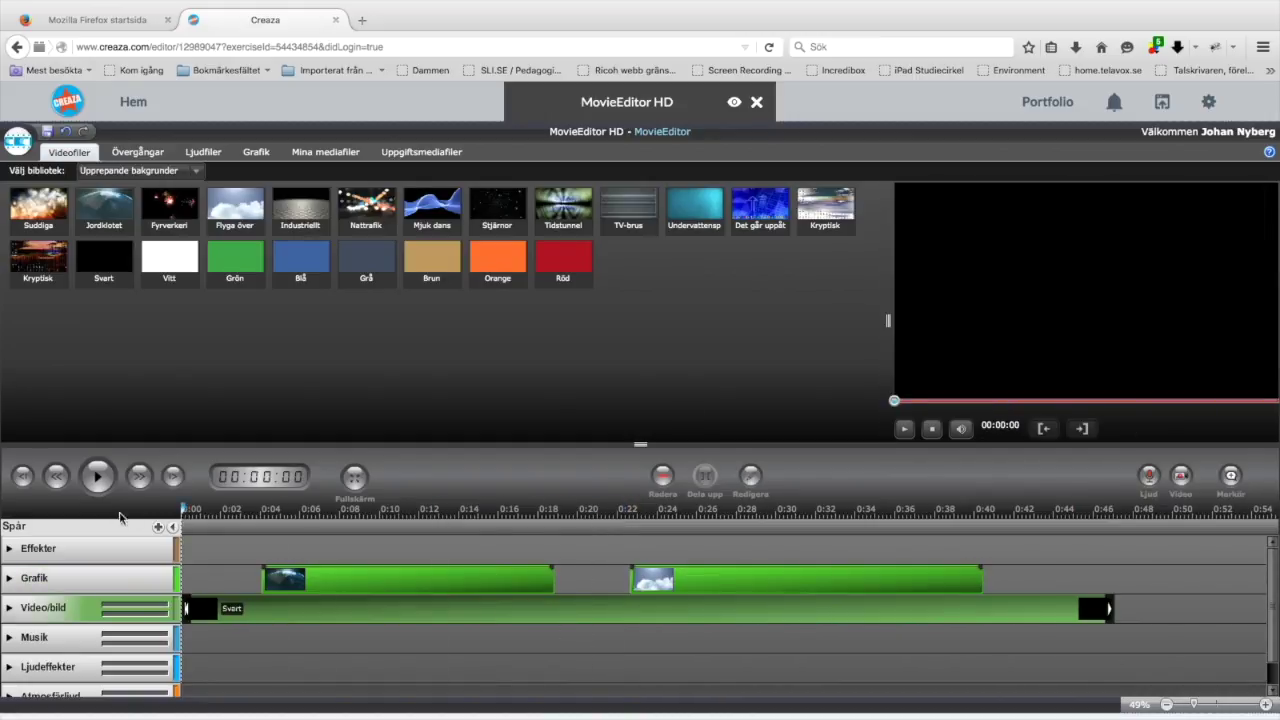
{"action": "left_click", "coordinate": [97, 479]}
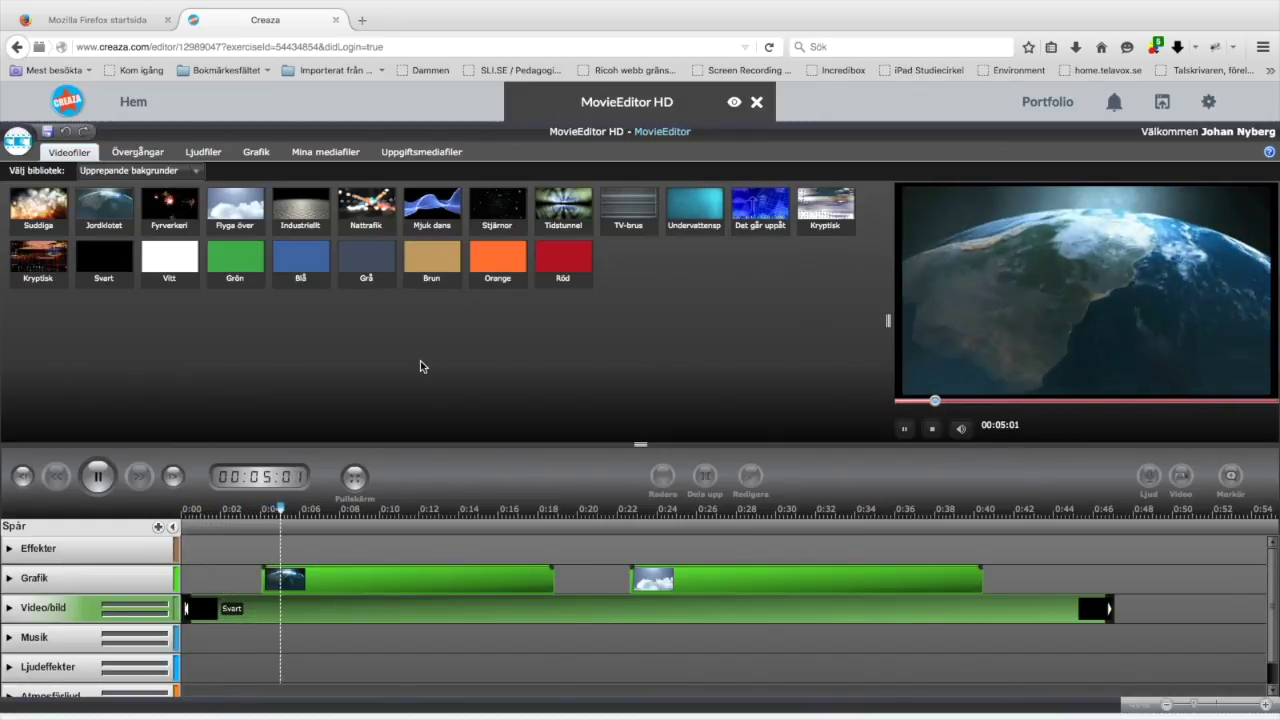
{"action": "left_click", "coordinate": [97, 476]}
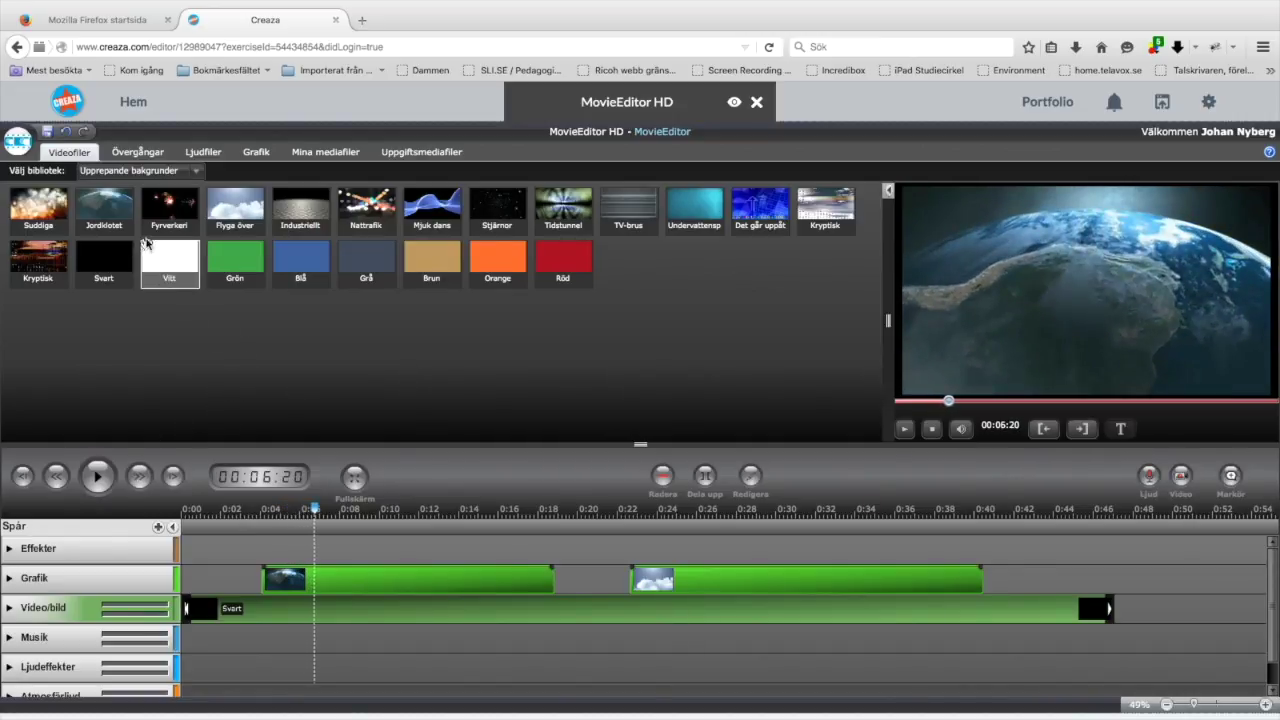
Add the red "Enter Name..." documentary text graphic at the start of the Grafik track, ahead of the Jordklotet clip.
{"action": "left_click", "coordinate": [144, 156]}
{"action": "left_click", "coordinate": [196, 155]}
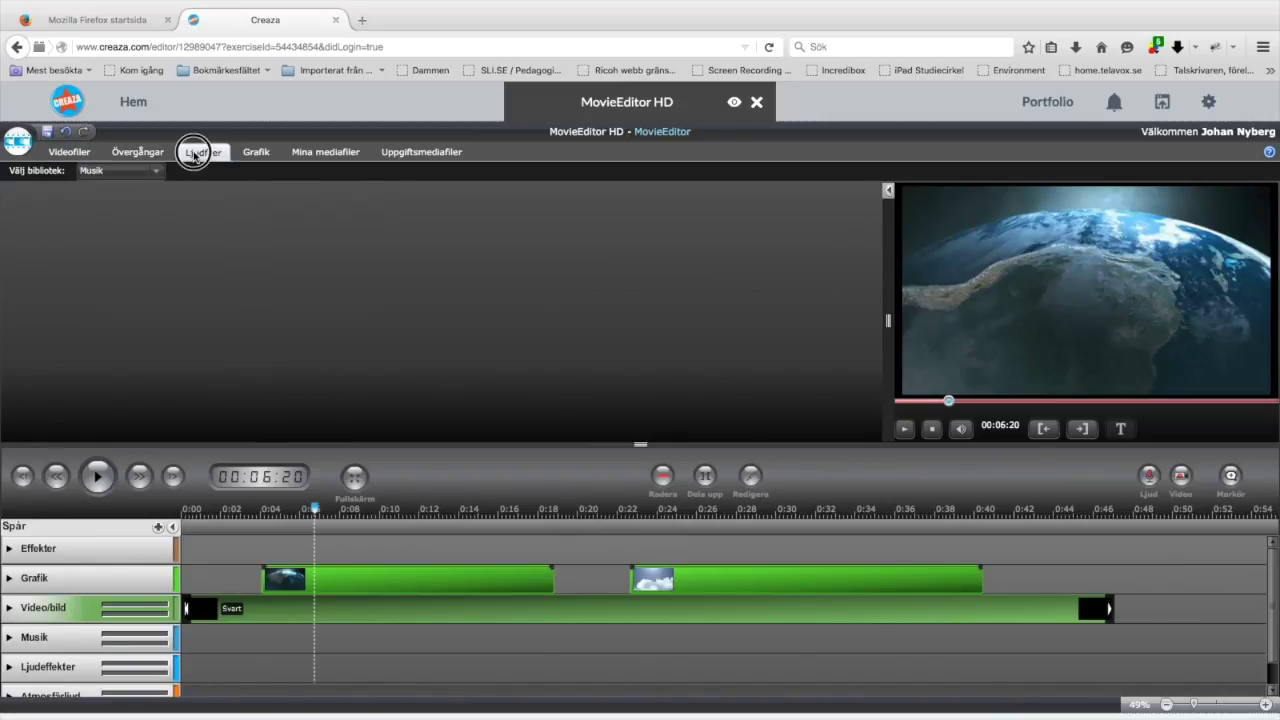
{"action": "left_click", "coordinate": [264, 156]}
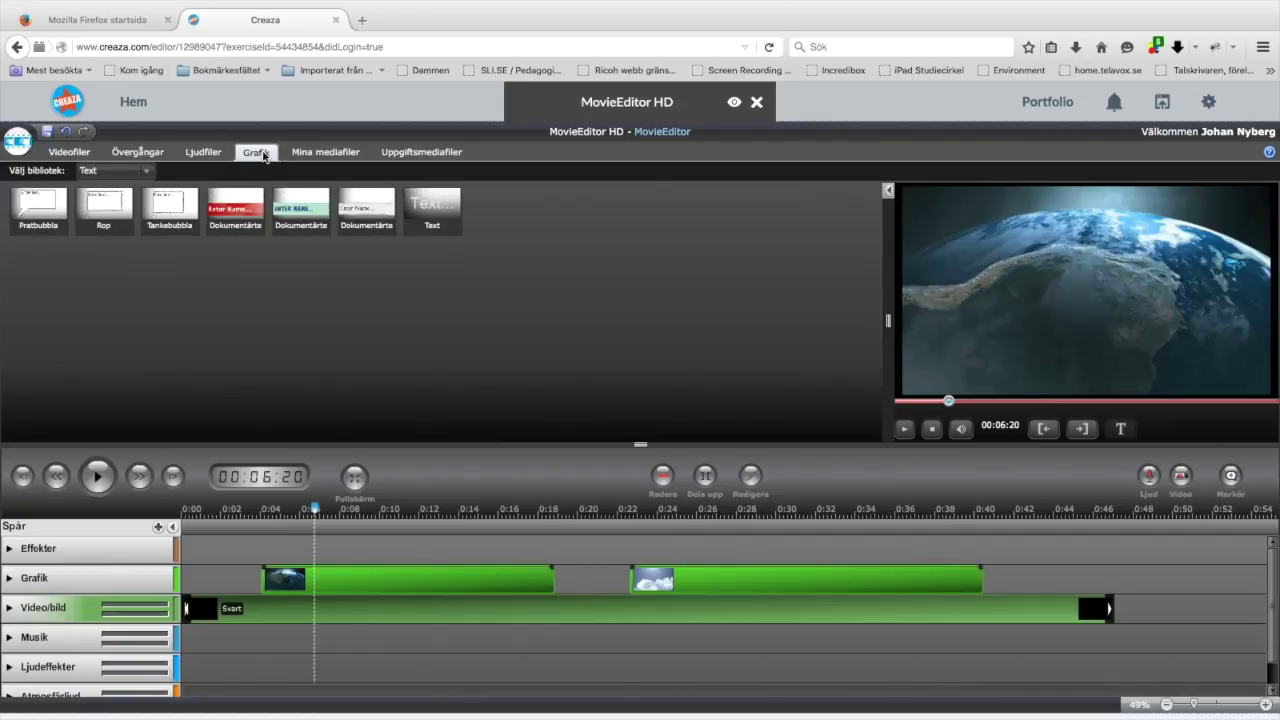
{"action": "left_click_drag", "start_coordinate": [234, 205], "coordinate": [212, 580]}
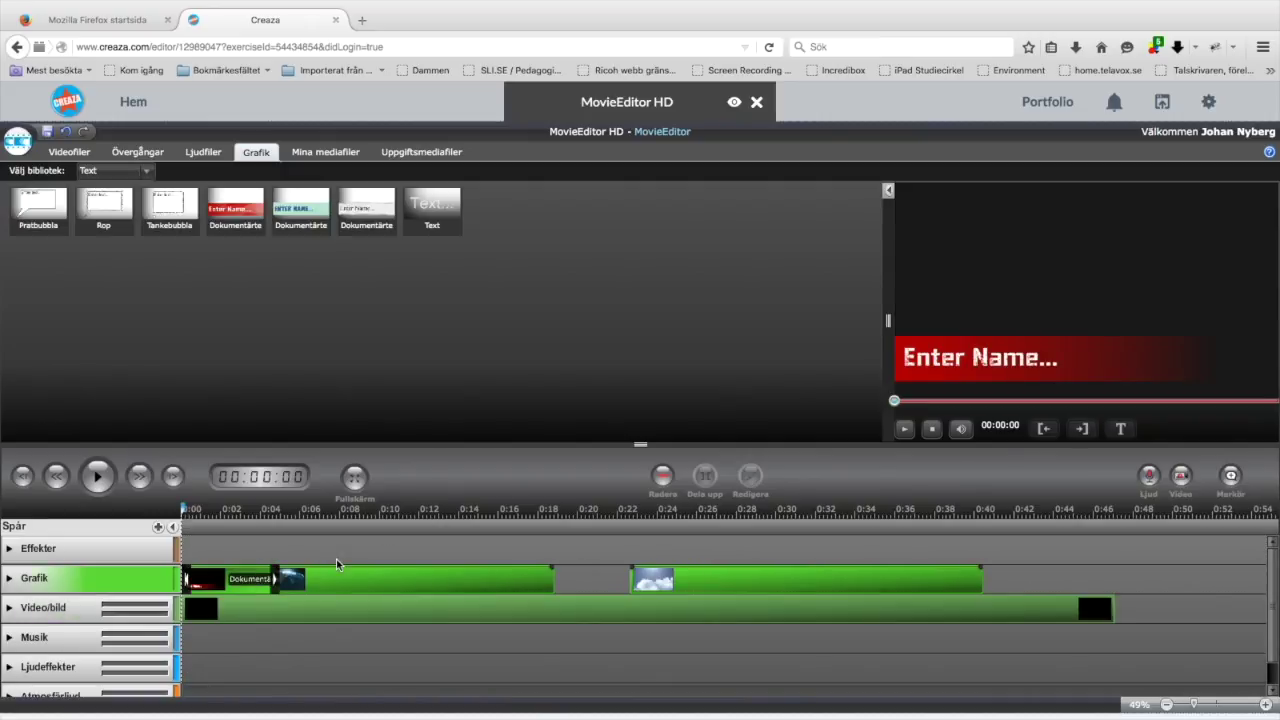
Replace the red title graphic's placeholder text with the creator's first name followed by "film", and play the film into the Jordklotet clip.
{"action": "left_click", "coordinate": [972, 360]}
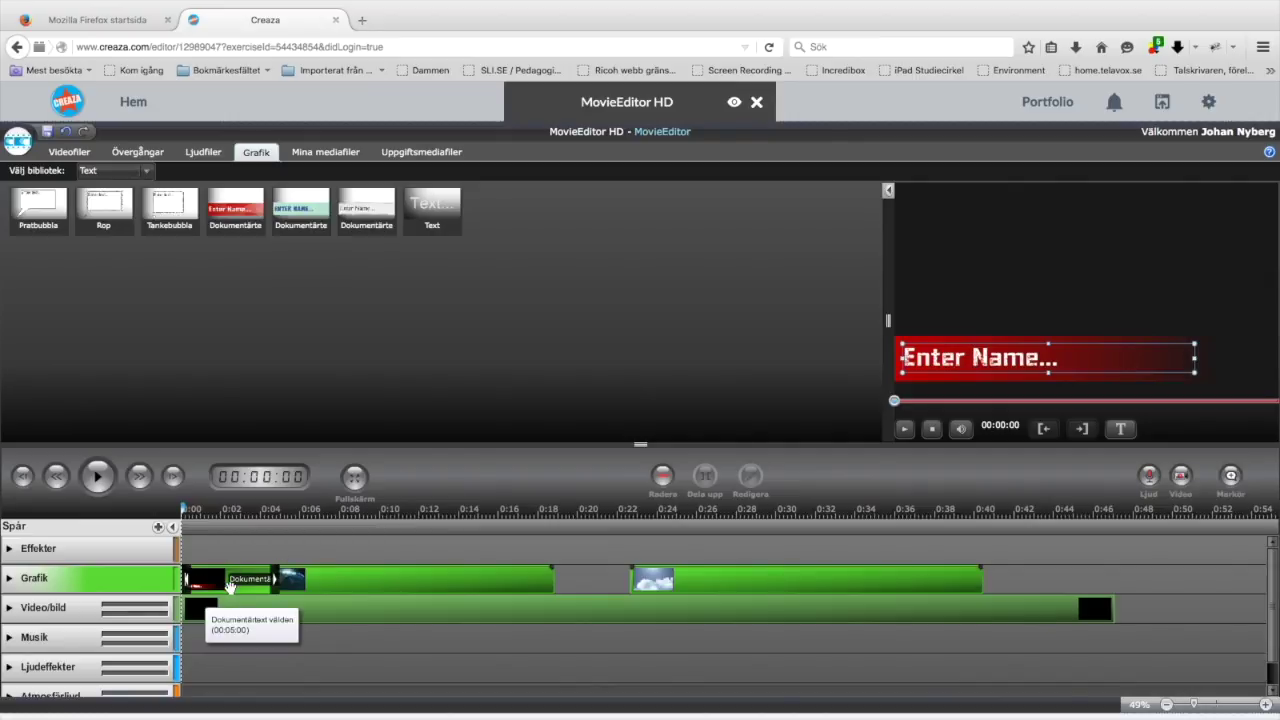
{"action": "left_click", "coordinate": [1048, 356]}
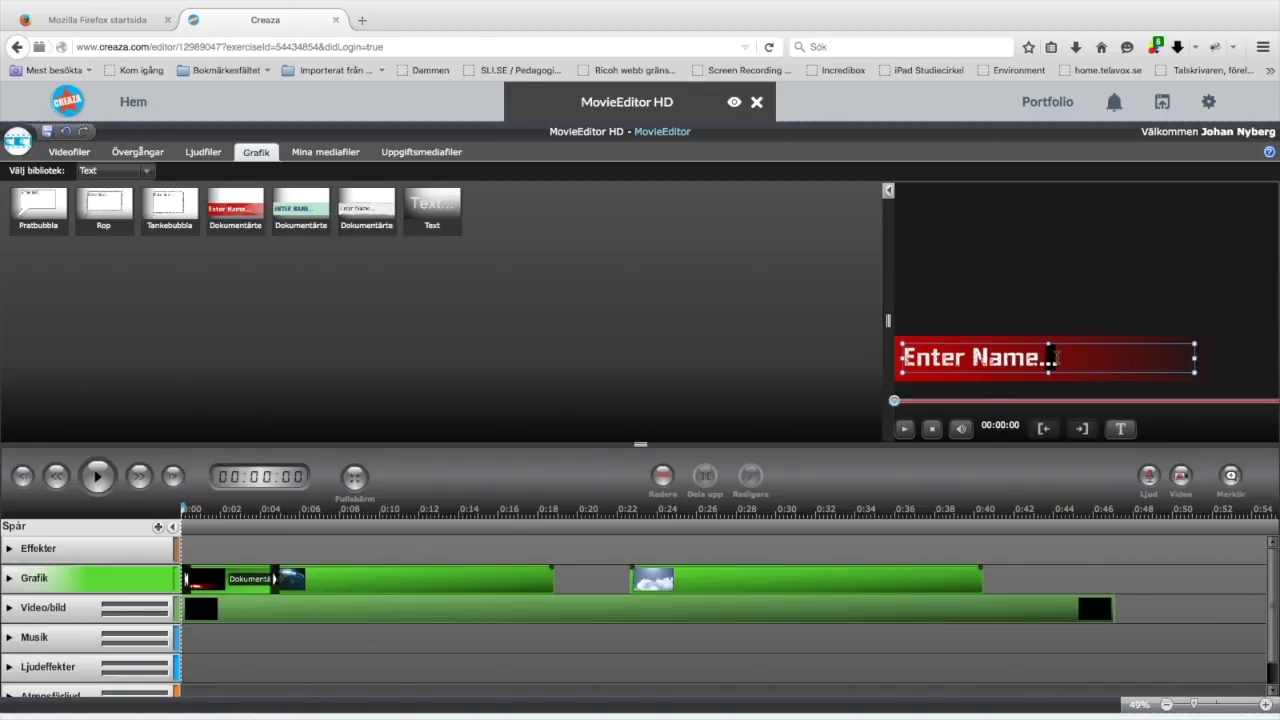
{"action": "left_click_drag", "start_coordinate": [1066, 354], "coordinate": [898, 368]}
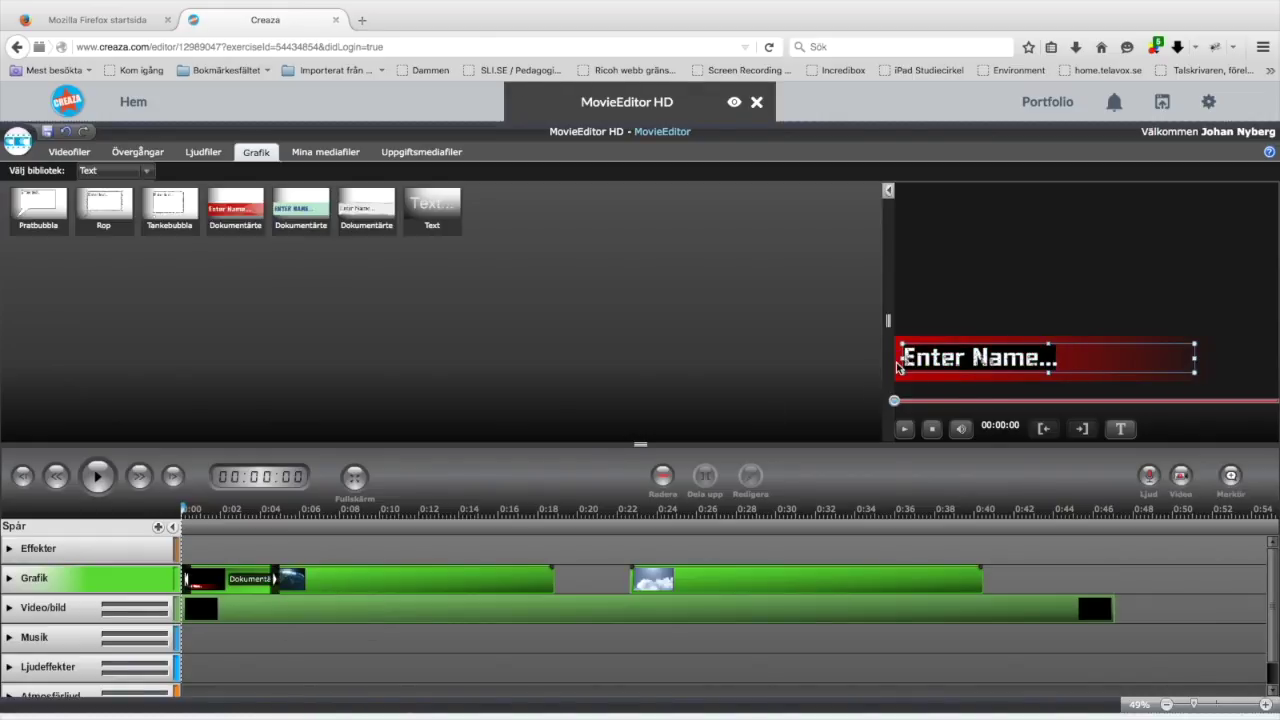
{"action": "type", "text": "Johans "}
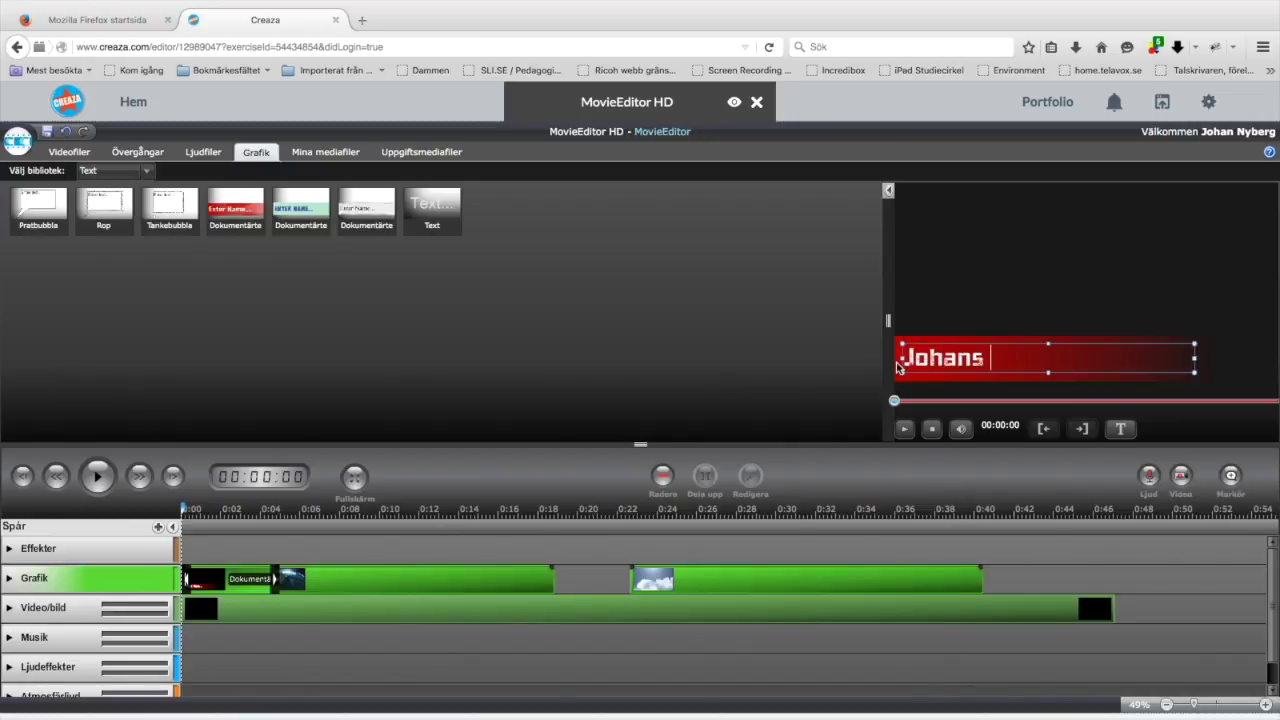
{"action": "type", "text": "film"}
{"action": "left_click", "coordinate": [98, 476]}
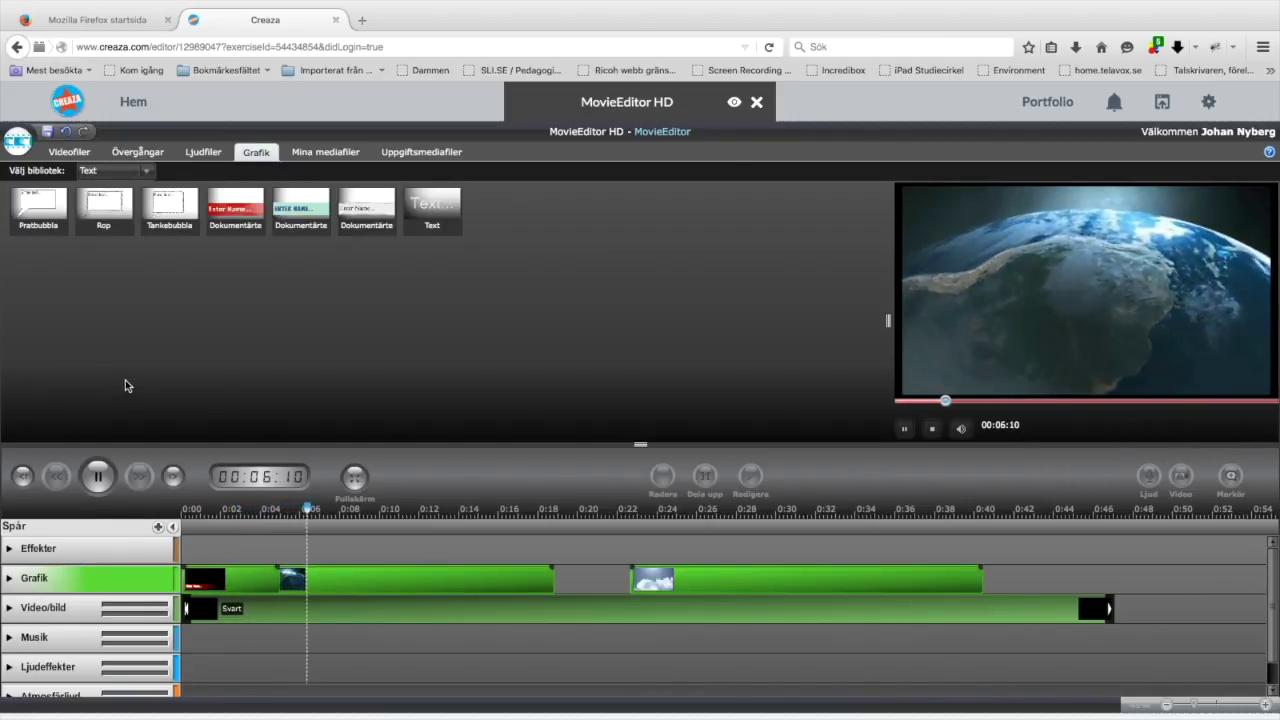
{"action": "left_click", "coordinate": [98, 476]}
Move the Jordklotet clip from the Grafik track to the Effekter track, starting at 00:04:09, and play that passage.
{"action": "mouse_move", "coordinate": [340, 581]}
{"action": "left_mouse_down"}
{"action": "mouse_move", "coordinate": [357, 583]}
{"action": "mouse_move", "coordinate": [348, 558]}
{"action": "left_mouse_up"}
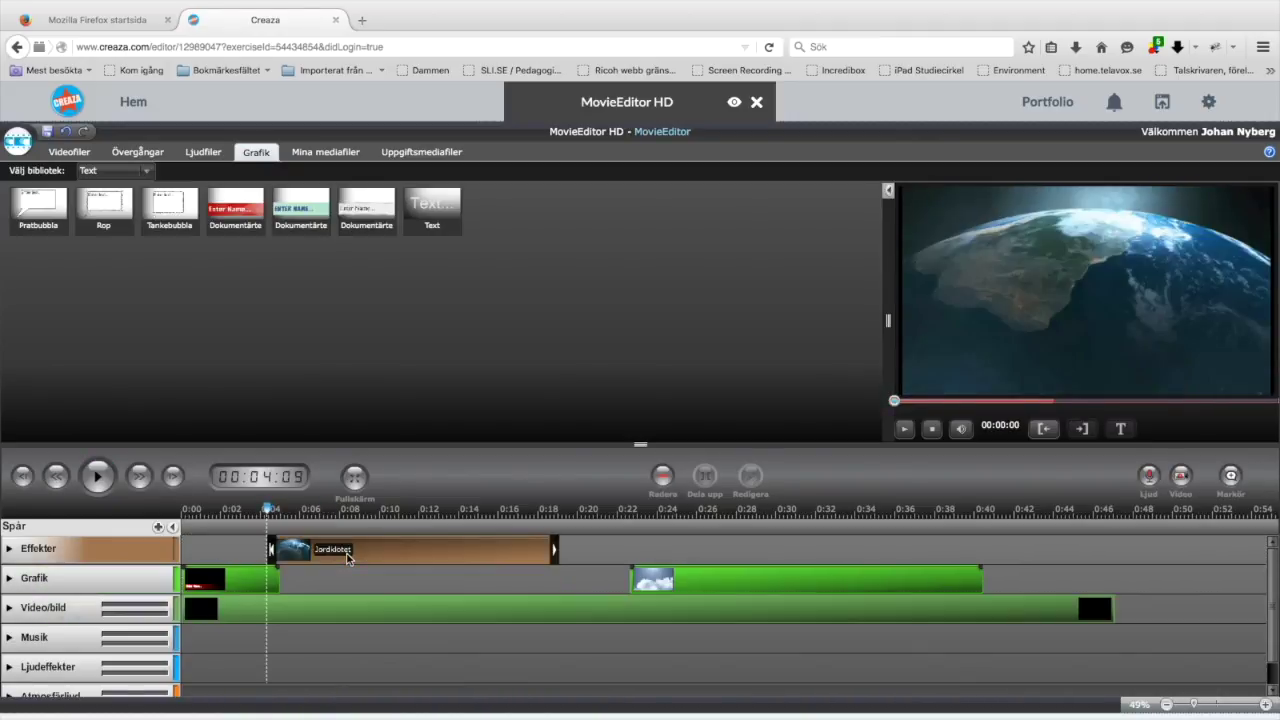
{"action": "left_click", "coordinate": [97, 477]}
{"action": "left_click", "coordinate": [97, 477]}
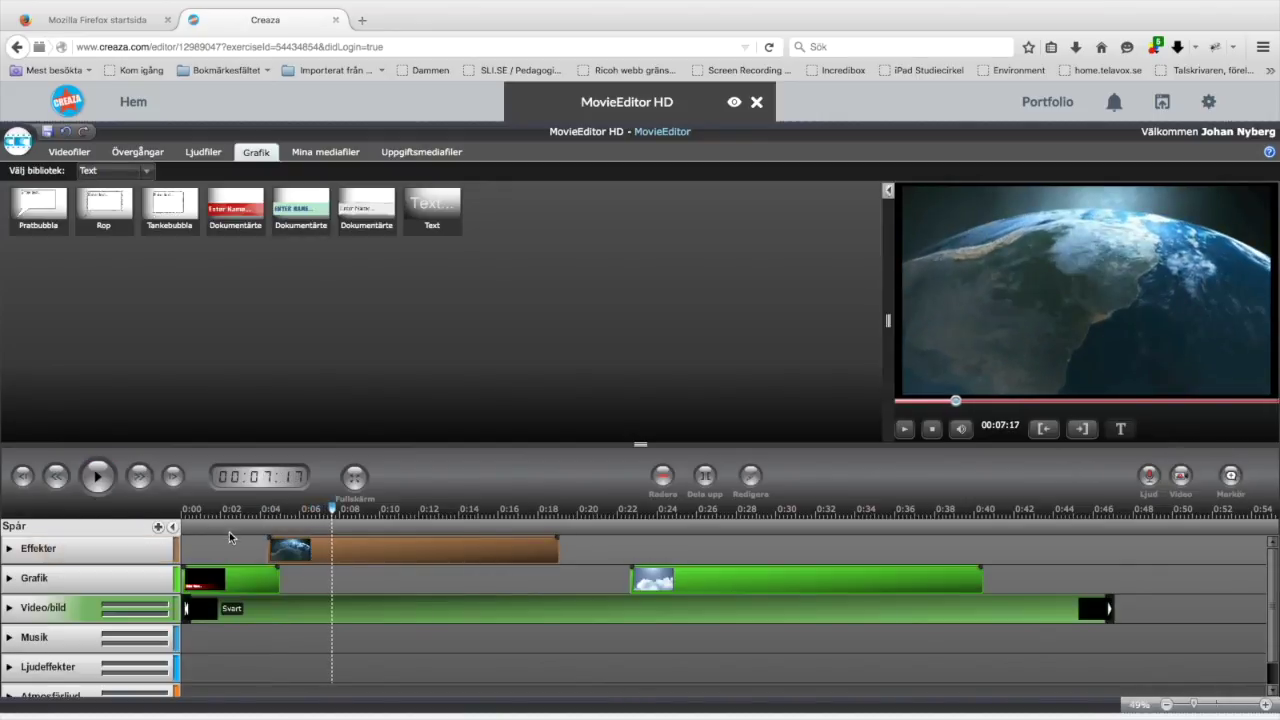
Play the title-to-Jordklotet overlap from 00:02:10, and extend the title graphic on the Grafik track to end at about 0:07.
{"action": "left_click", "coordinate": [228, 510]}
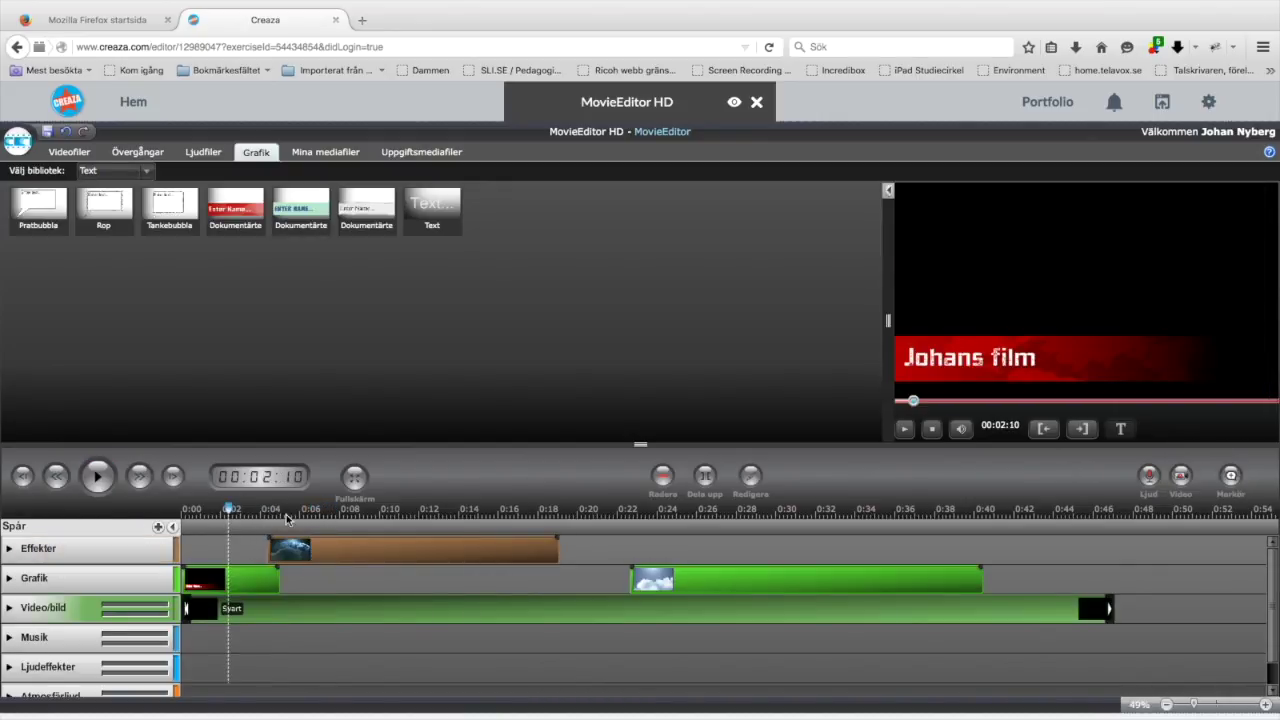
{"action": "left_click", "coordinate": [112, 478]}
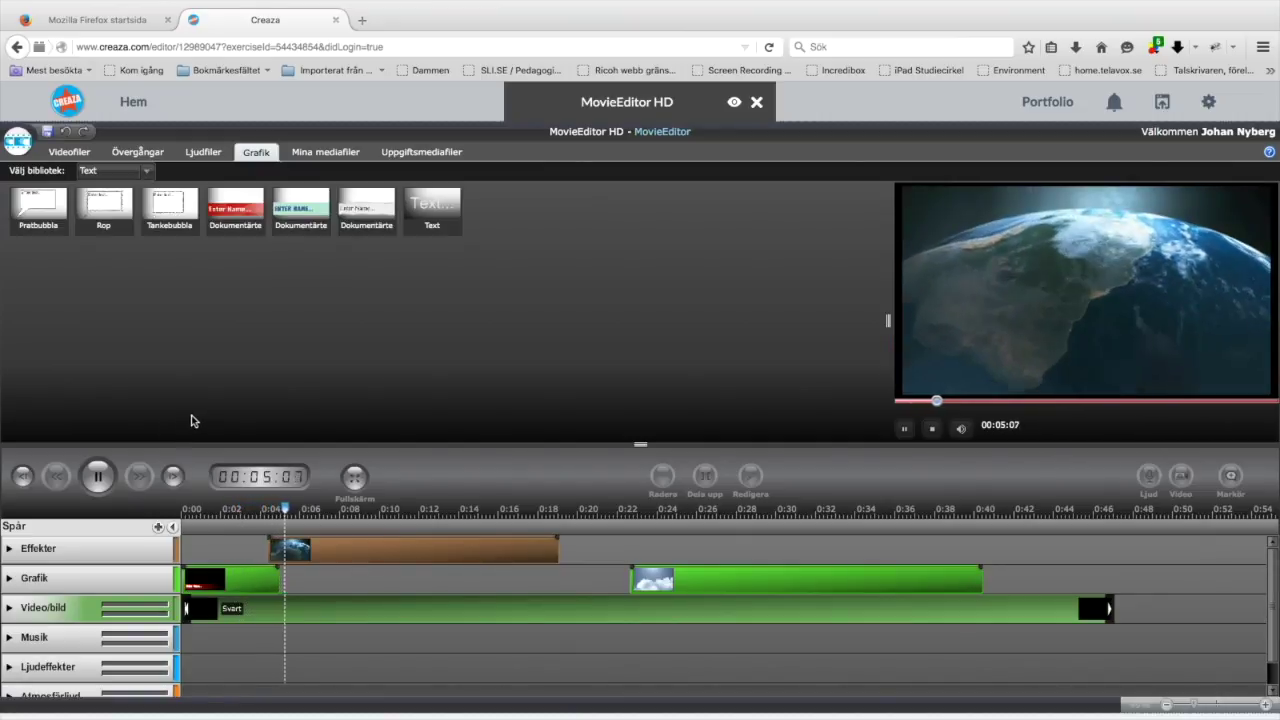
{"action": "left_click", "coordinate": [100, 480]}
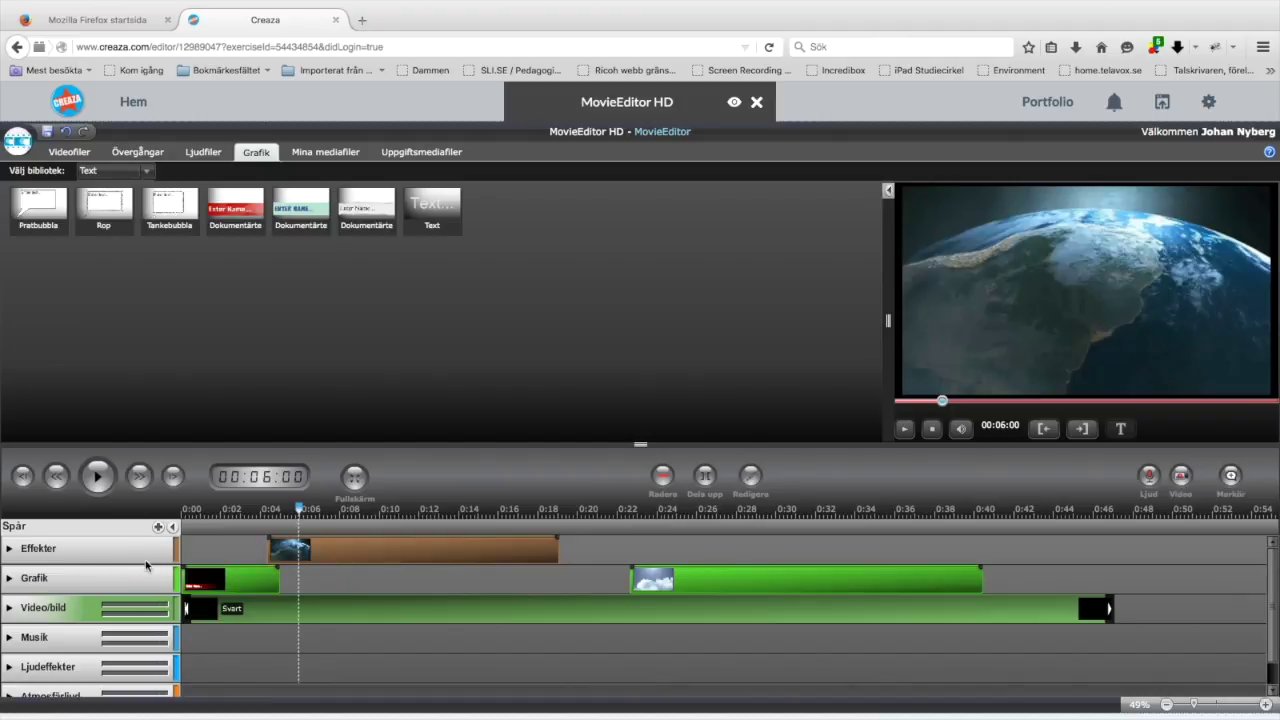
{"action": "left_click_drag", "start_coordinate": [278, 579], "coordinate": [318, 579]}
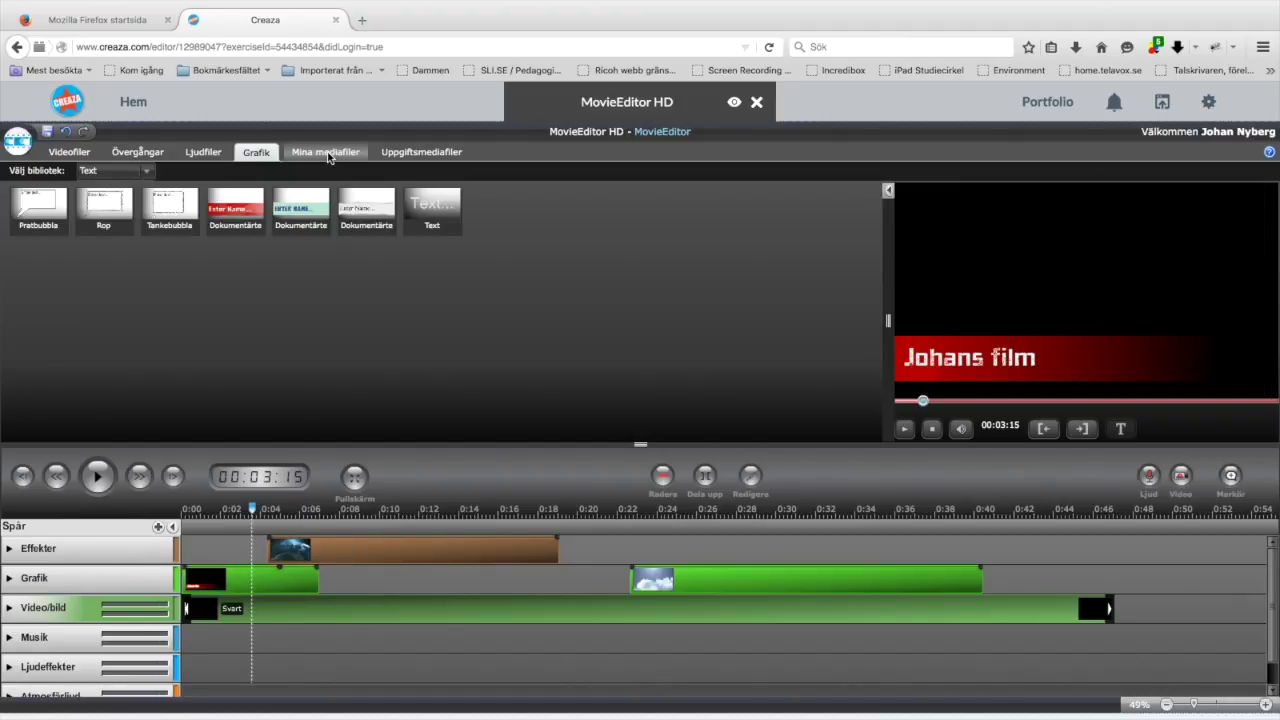
Look through the Videofiler library under Mina mediafiler and check which other library types are offered.
{"action": "left_click", "coordinate": [328, 153]}
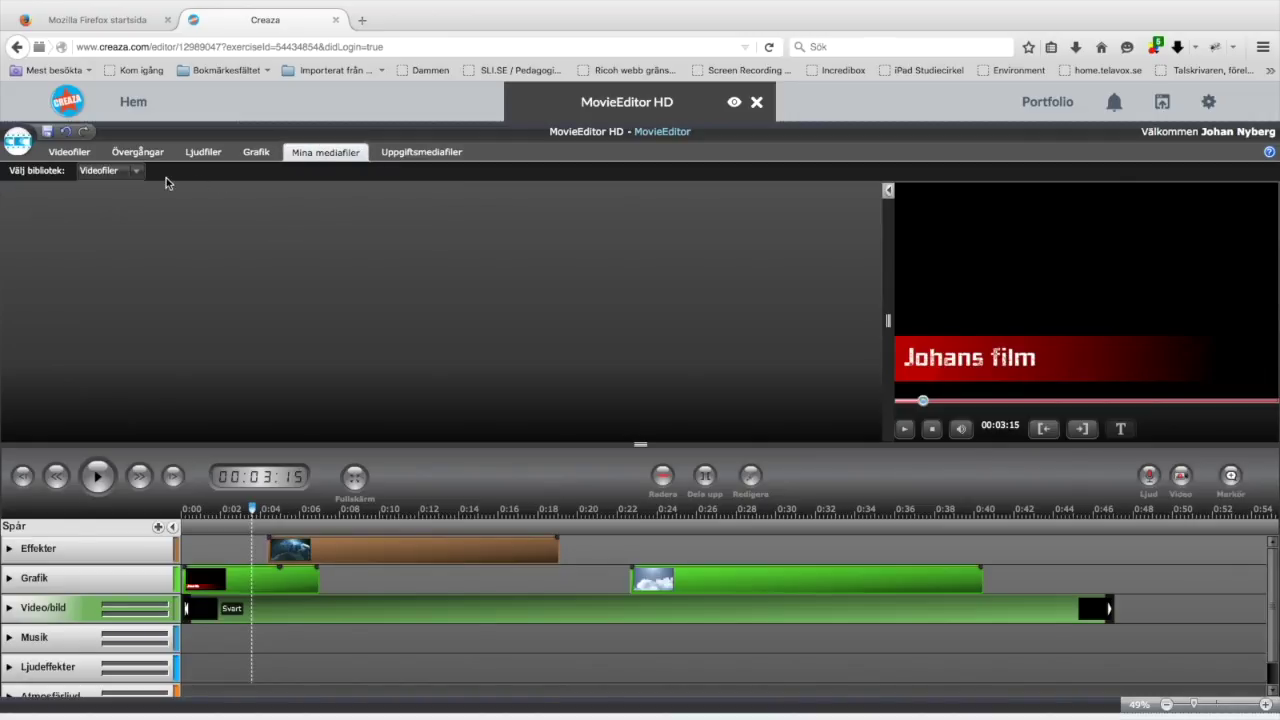
{"action": "left_click", "coordinate": [139, 172]}
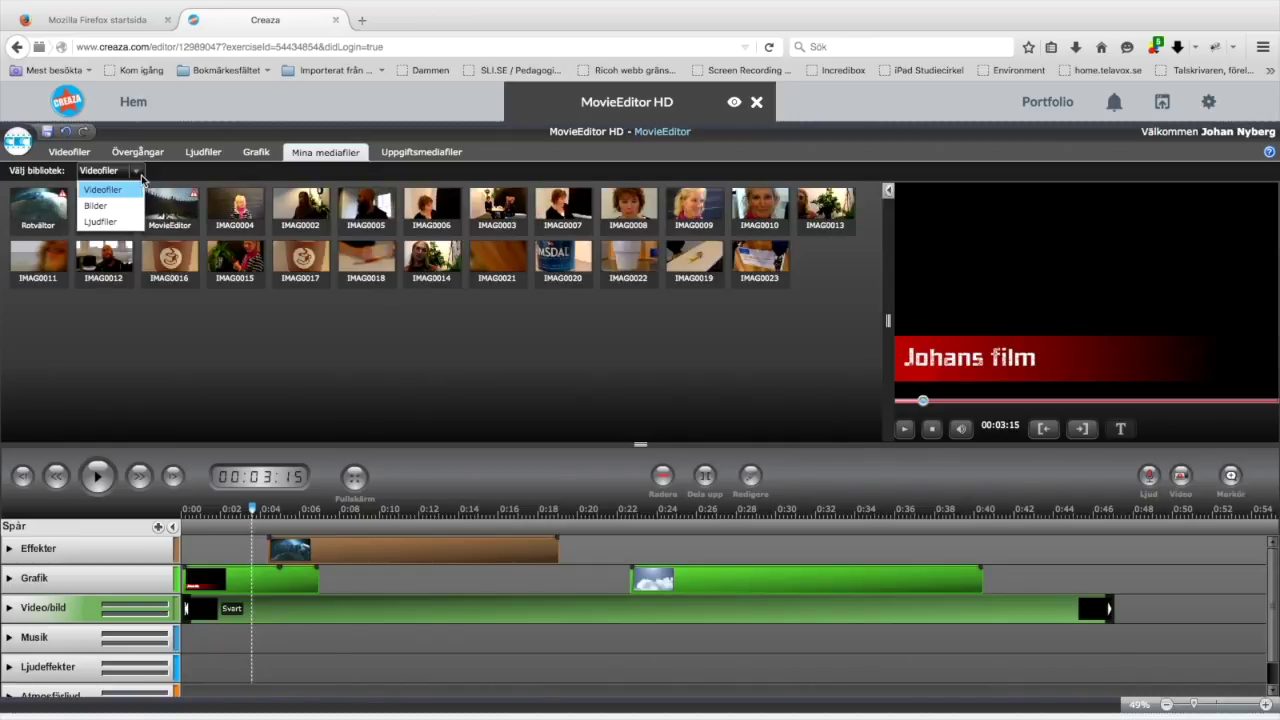
{"action": "left_click", "coordinate": [142, 178]}
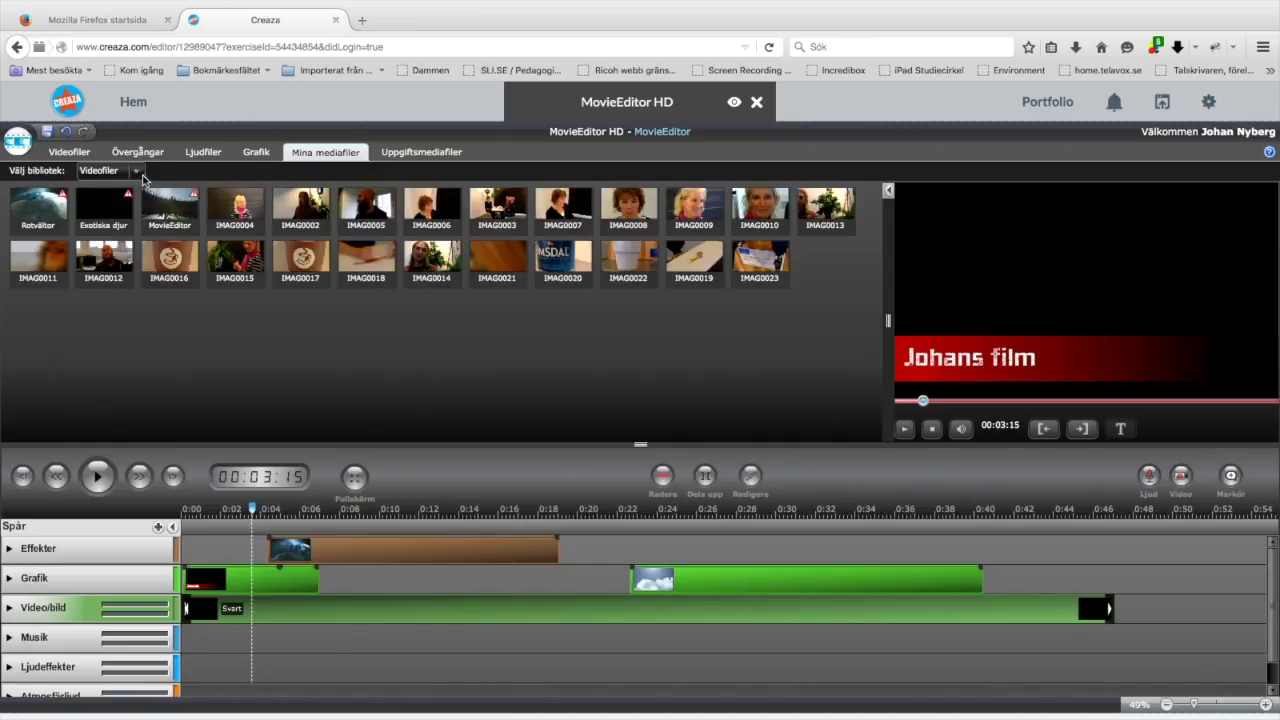
View the file upload dialog and its file chooser, and close both without uploading anything.
{"action": "left_click", "coordinate": [1161, 108]}
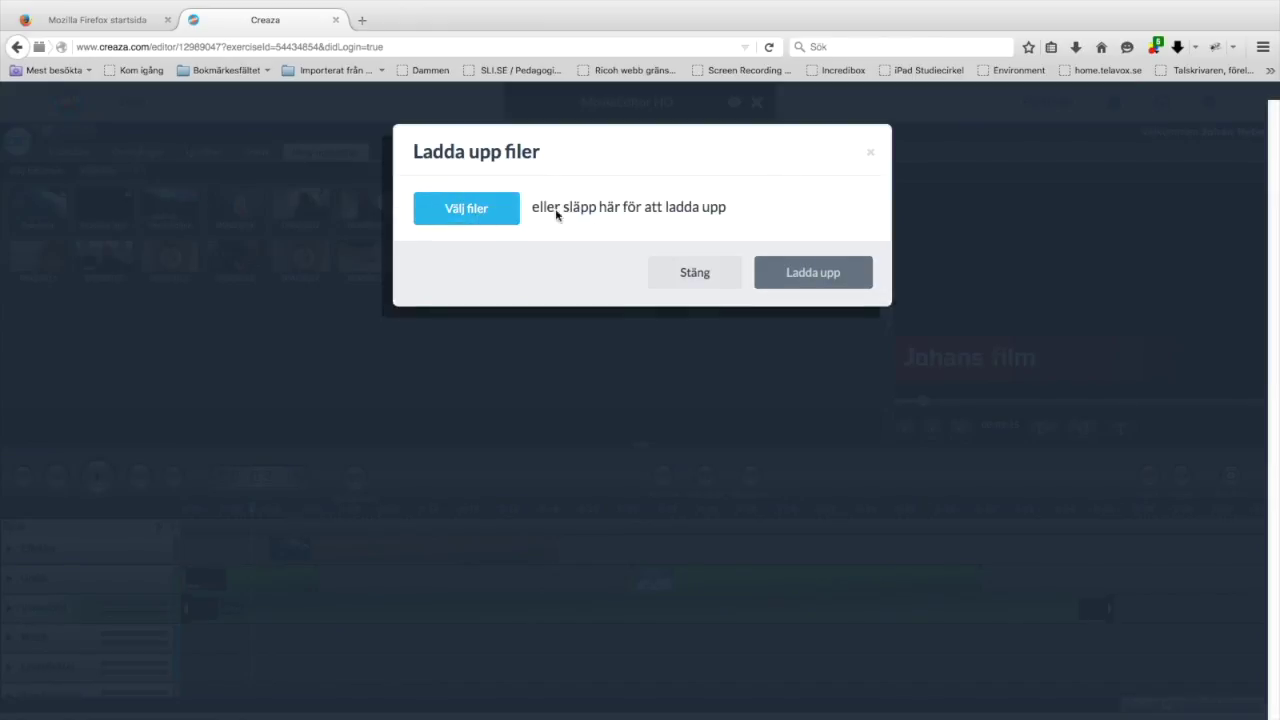
{"action": "left_click", "coordinate": [557, 215]}
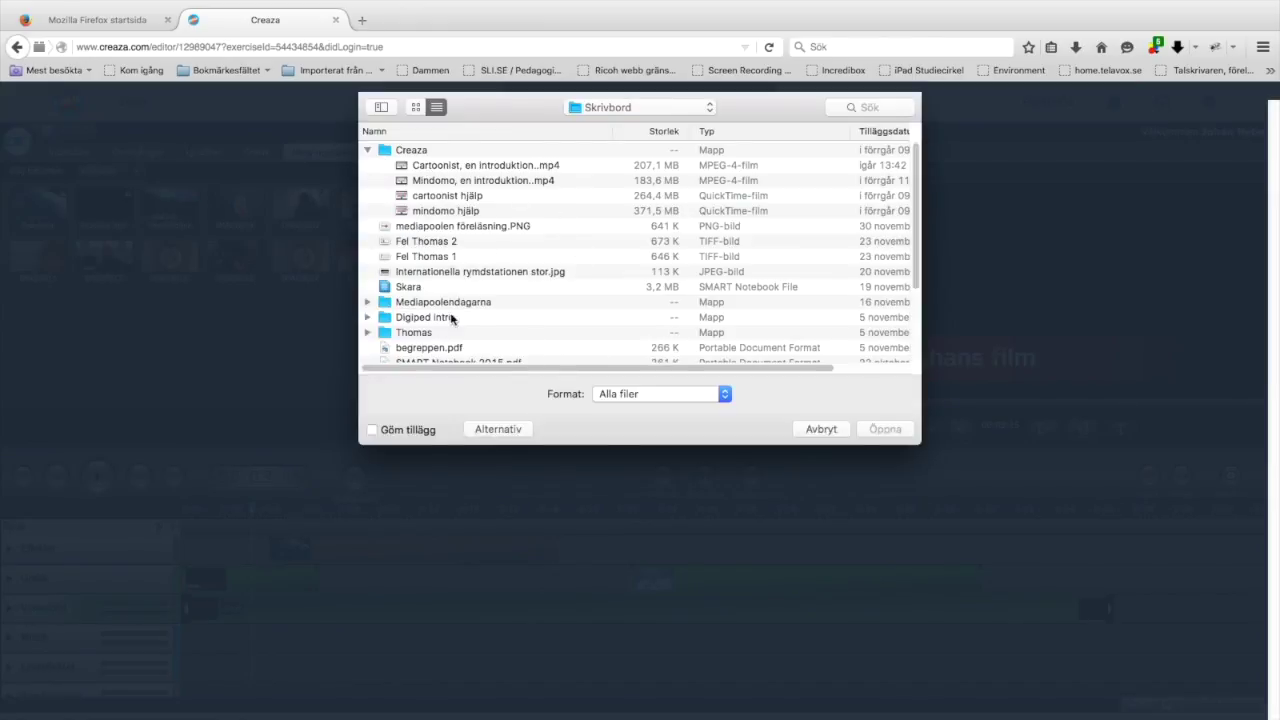
{"action": "left_click", "coordinate": [829, 432]}
{"action": "left_click", "coordinate": [714, 286]}
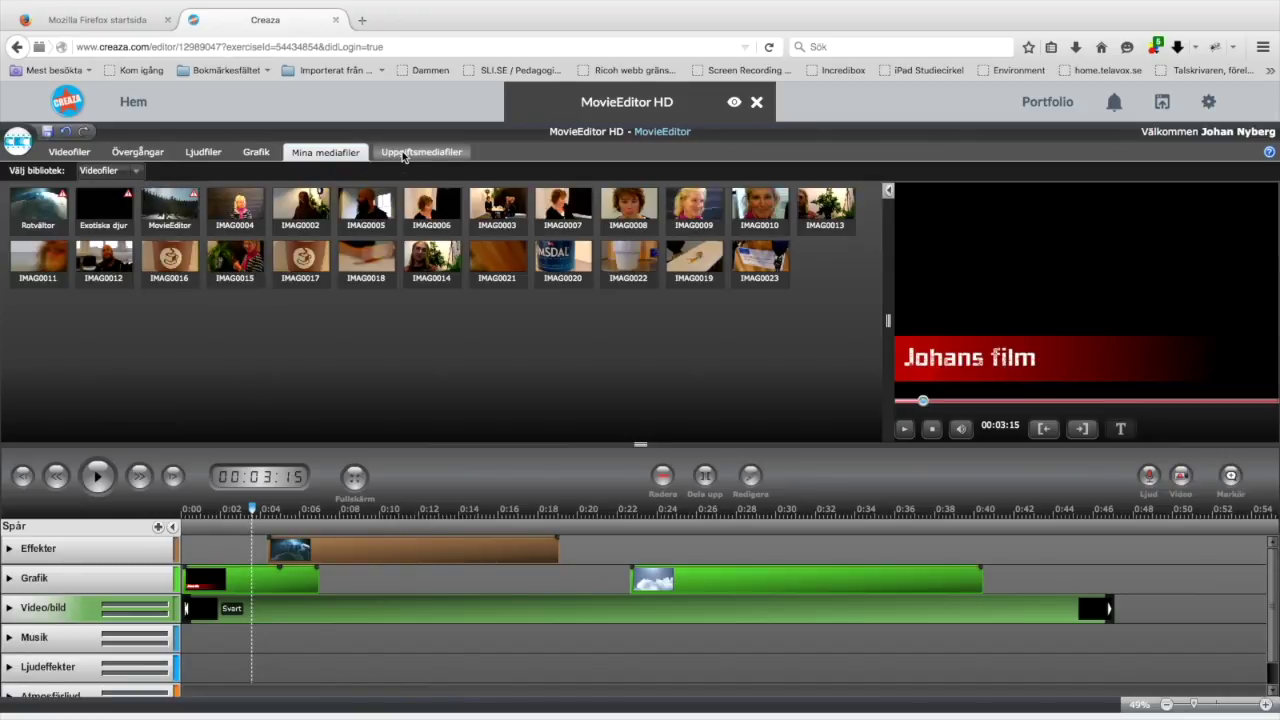
Return to the Videofiler library, view the video recorder with camera and microphone access allowed, and cancel it.
{"action": "left_click", "coordinate": [58, 153]}
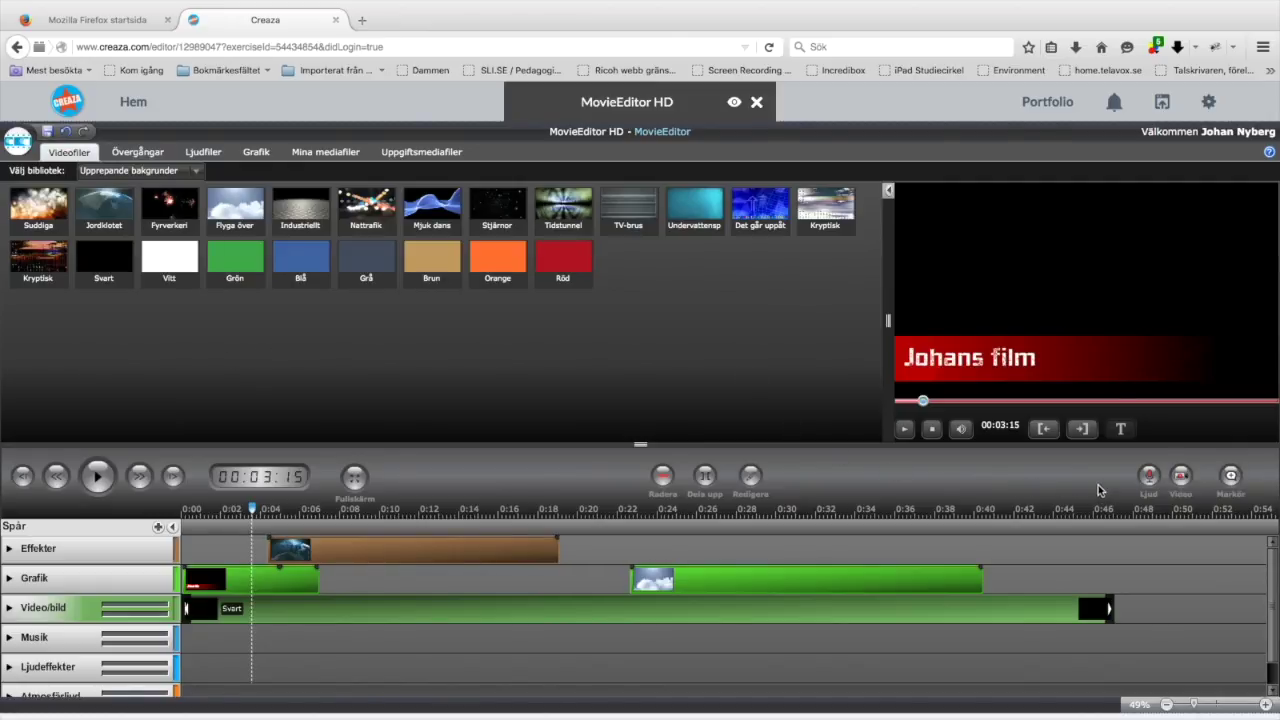
{"action": "left_click", "coordinate": [1182, 478]}
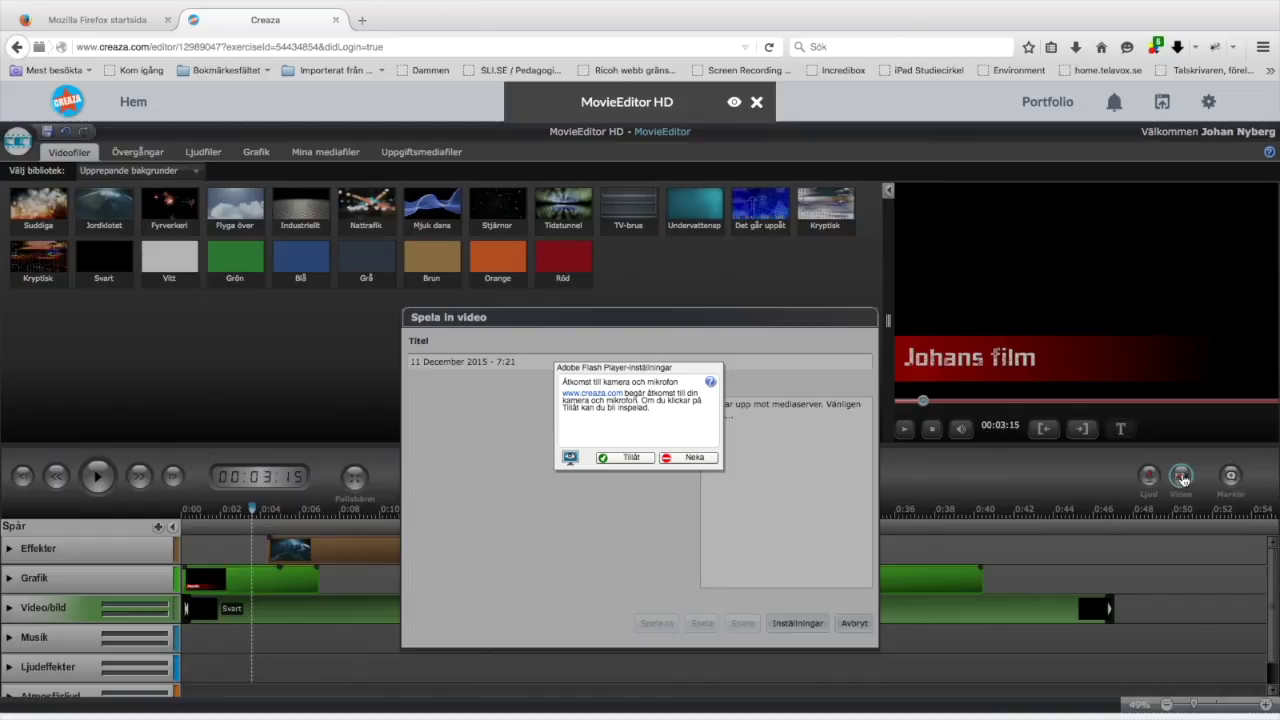
{"action": "left_click", "coordinate": [633, 459]}
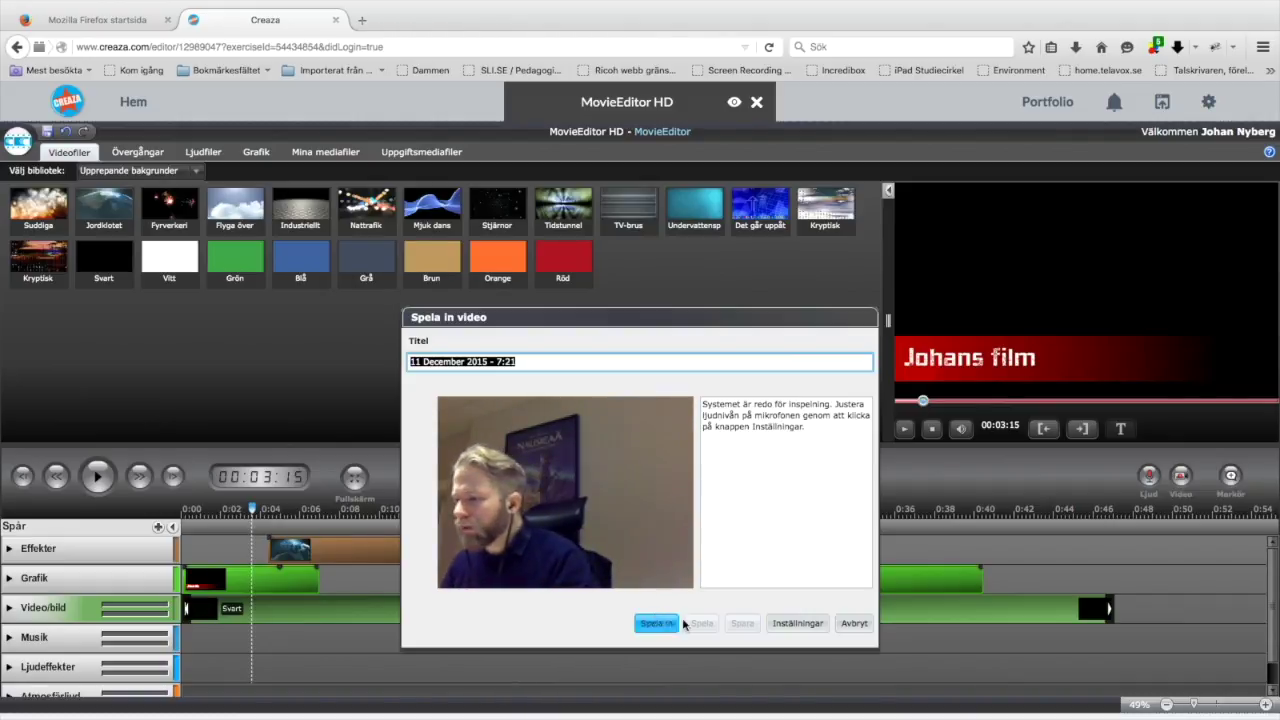
{"action": "left_click", "coordinate": [843, 625]}
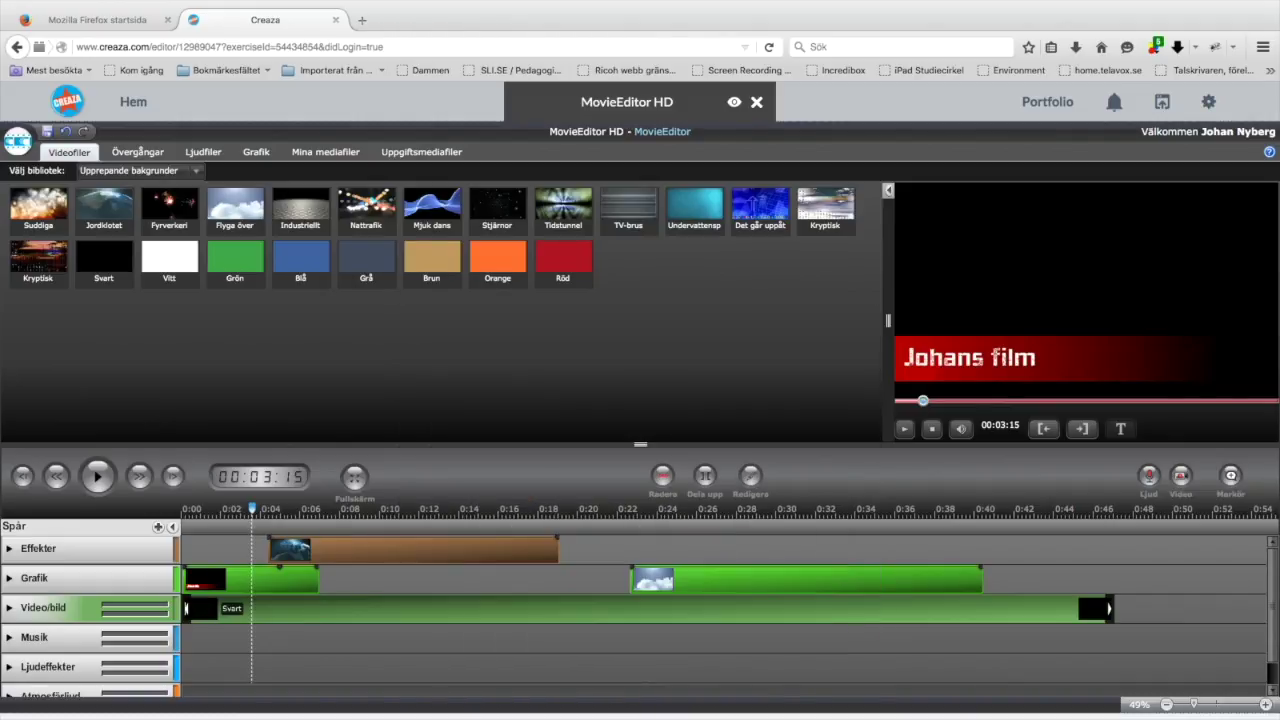
View the sound recorder and its camera and microphone privacy settings, and close it without recording.
{"action": "left_click", "coordinate": [1148, 476]}
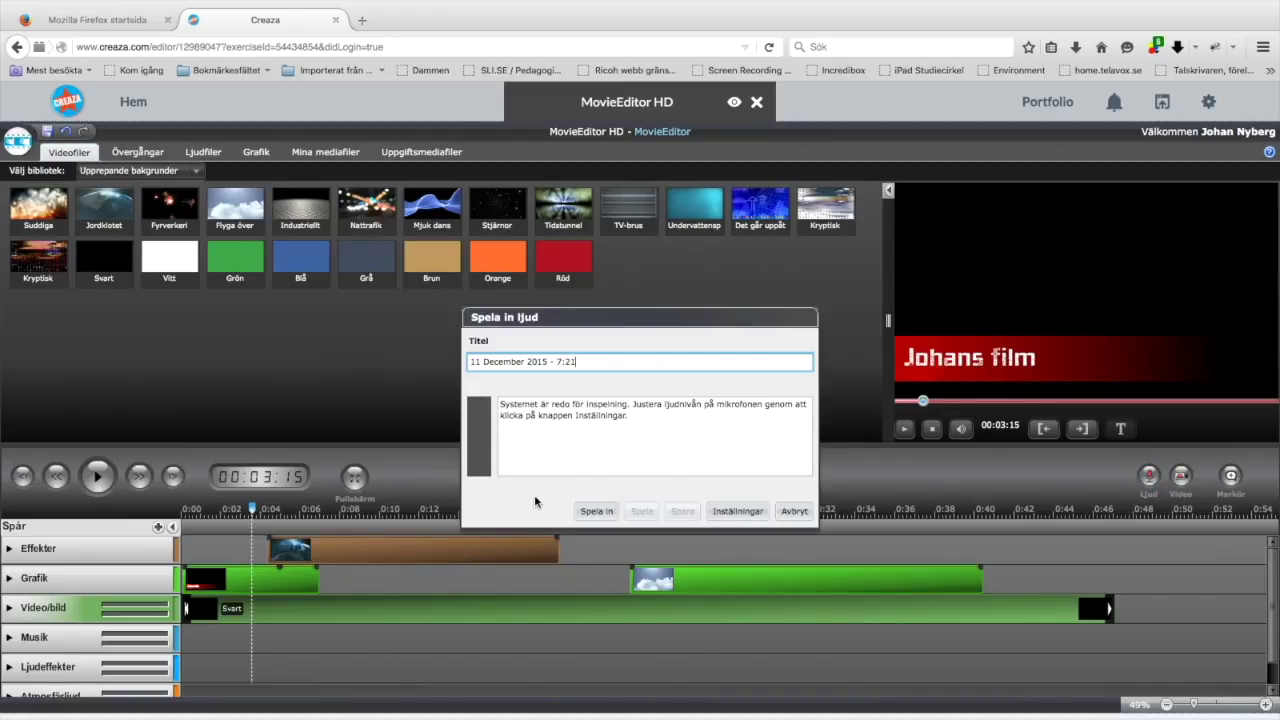
{"action": "left_click", "coordinate": [740, 511]}
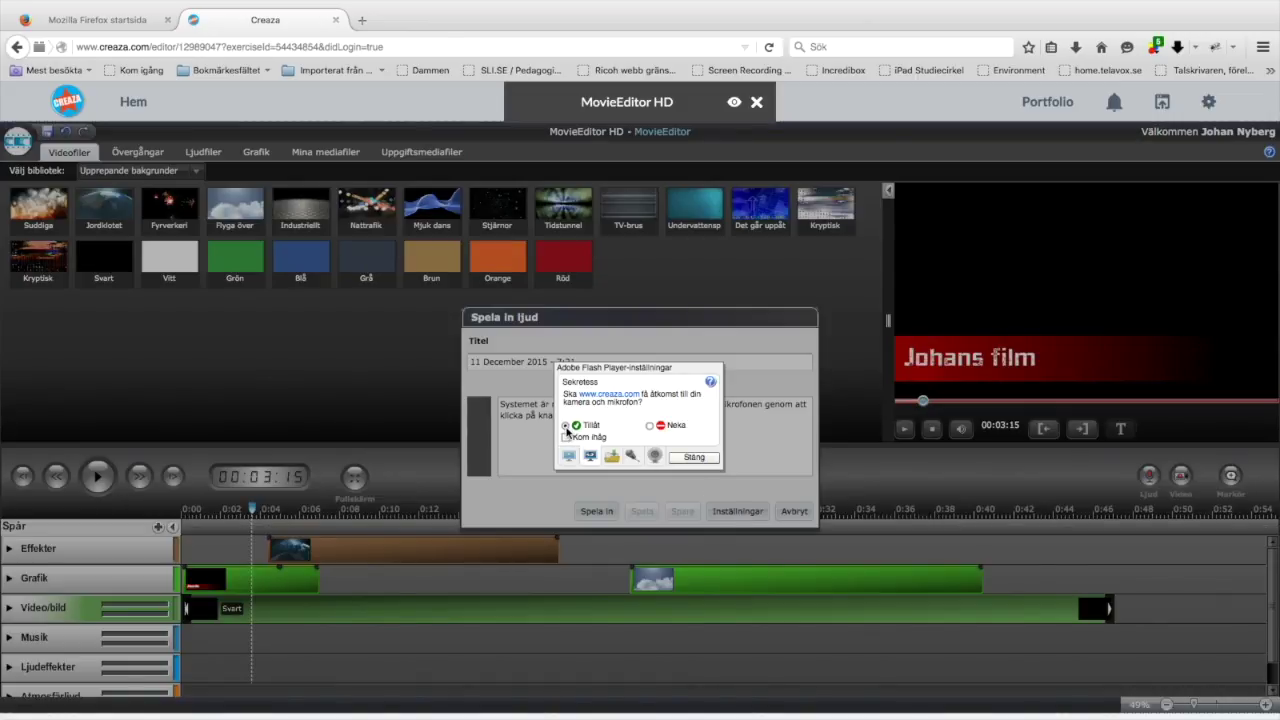
{"action": "left_click", "coordinate": [692, 458]}
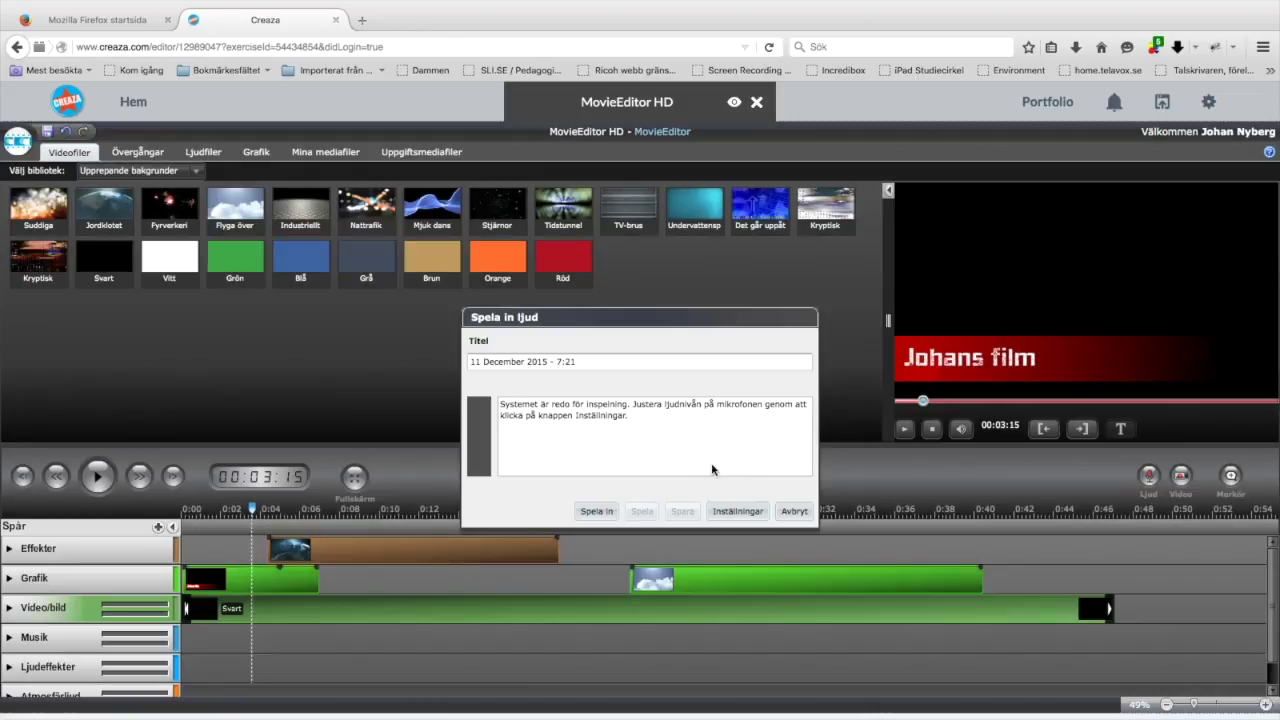
{"action": "left_click", "coordinate": [794, 512]}
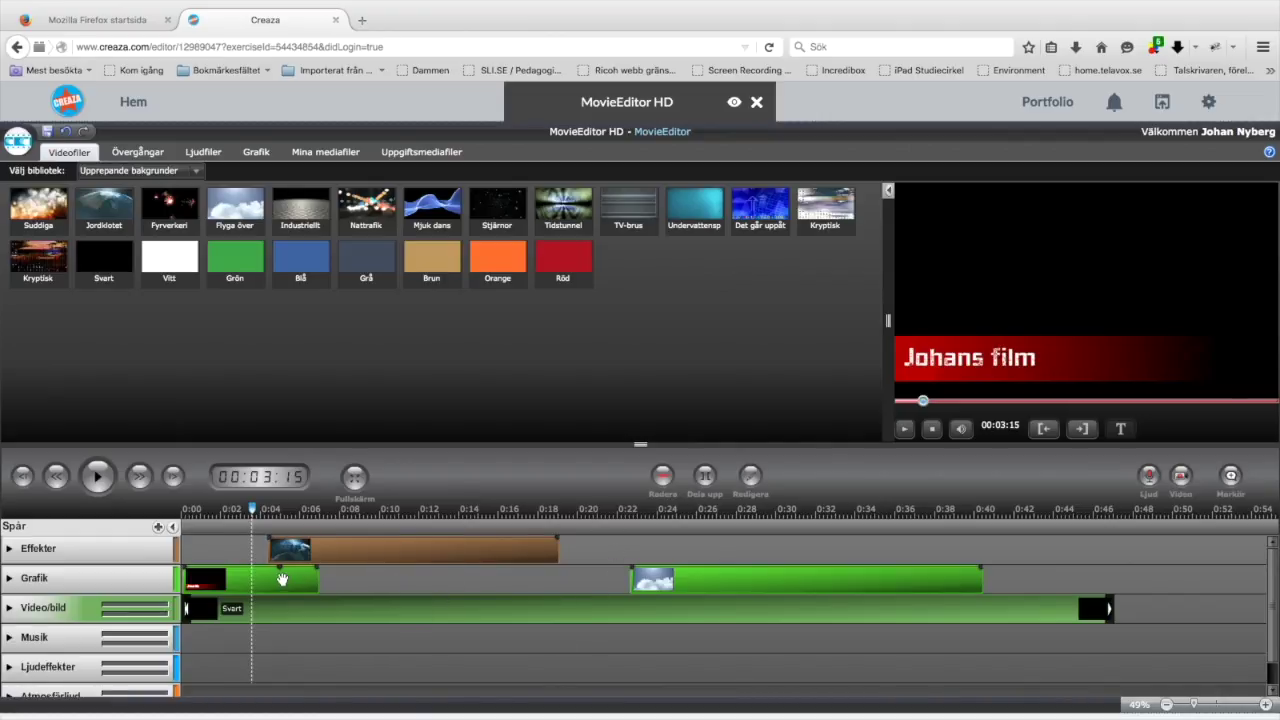
Move the Flyga över clip on the Grafik track to about 00:13:22 and shrink it into the preview frame's upper right area.
{"action": "left_click_drag", "start_coordinate": [730, 584], "coordinate": [568, 580]}
{"action": "left_click", "coordinate": [977, 335]}
{"action": "left_click_drag", "start_coordinate": [898, 397], "coordinate": [1082, 298]}
{"action": "left_click_drag", "start_coordinate": [1190, 240], "coordinate": [1193, 274]}
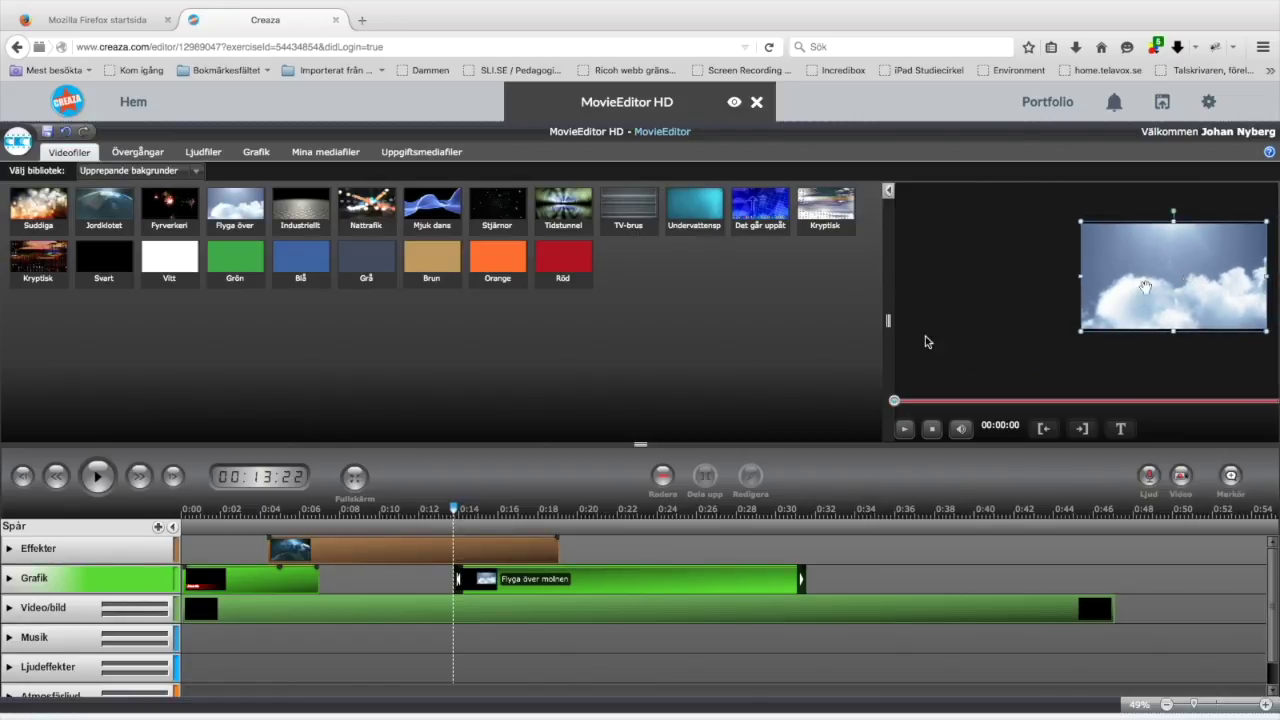
Shrink the Jordklotet clip to about half the preview frame's width and place it in the lower left area.
{"action": "left_click", "coordinate": [449, 549]}
{"action": "left_click", "coordinate": [1174, 220]}
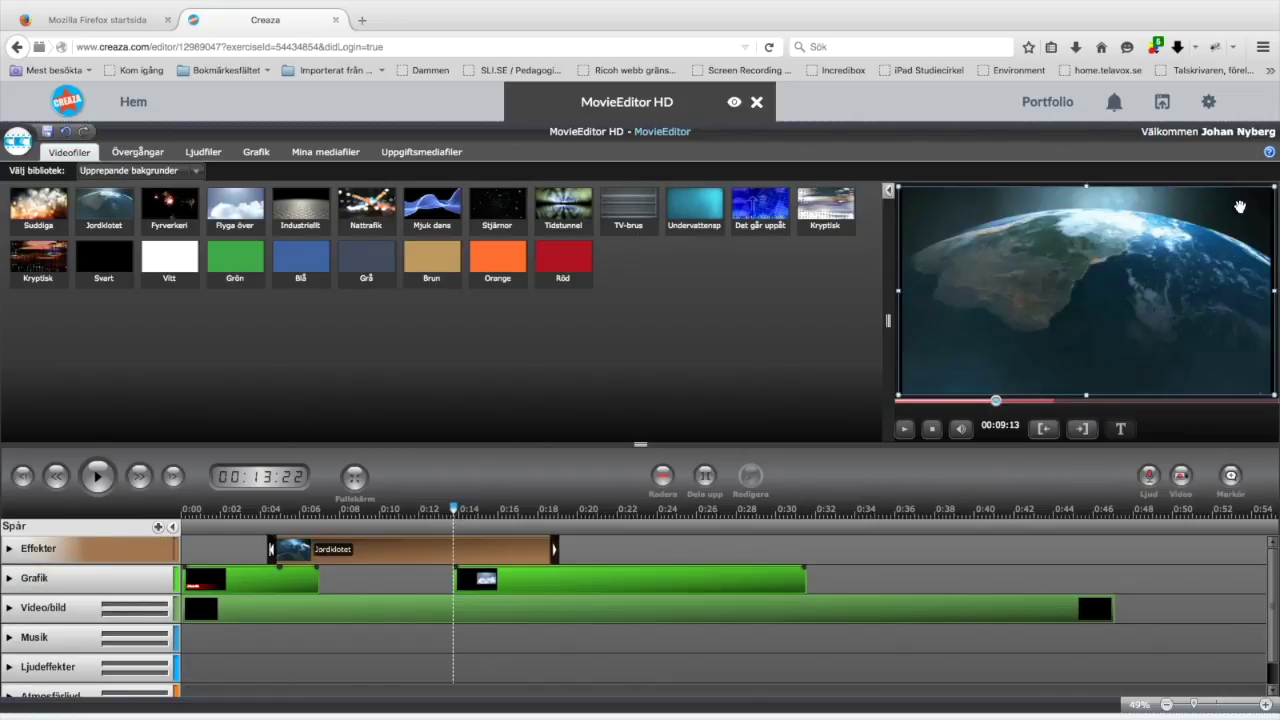
{"action": "left_click_drag", "start_coordinate": [1274, 184], "coordinate": [1080, 290]}
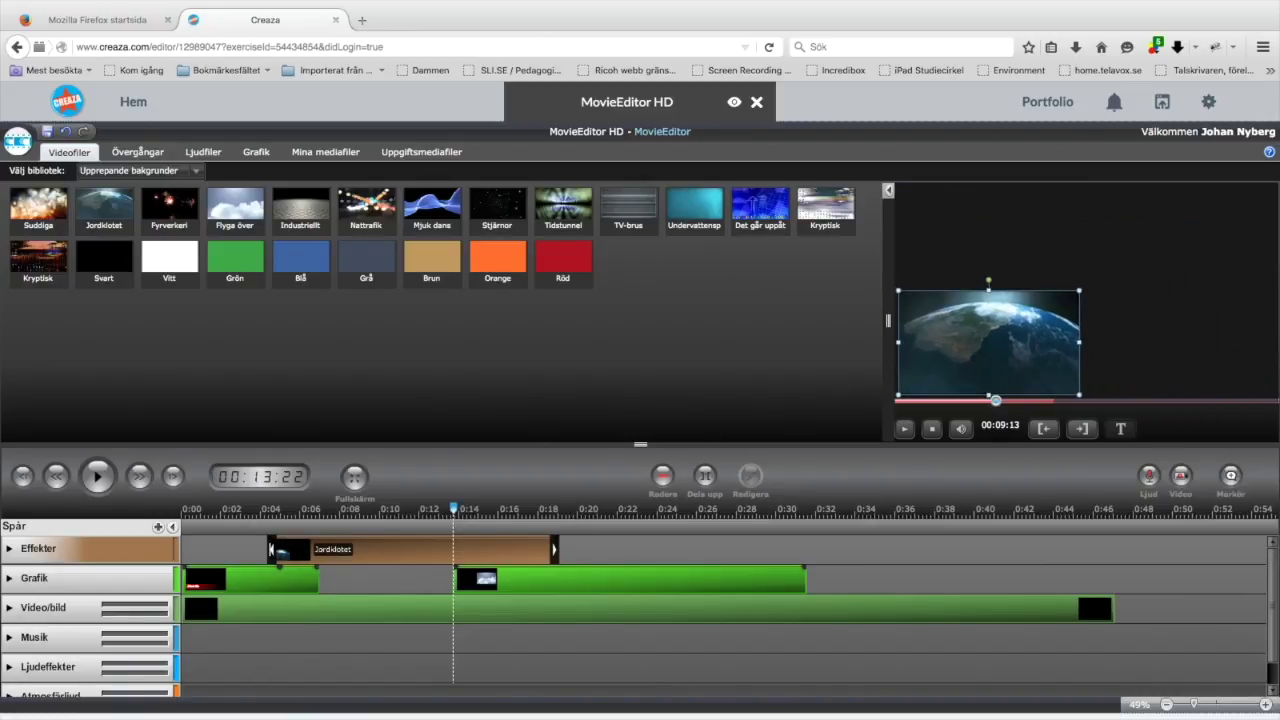
{"action": "left_click_drag", "start_coordinate": [959, 364], "coordinate": [984, 345]}
Play the film from 00:12:20 through the overlap of the Jordklotet and Flyga över clips, and pause it.
{"action": "left_click_drag", "start_coordinate": [459, 511], "coordinate": [430, 511]}
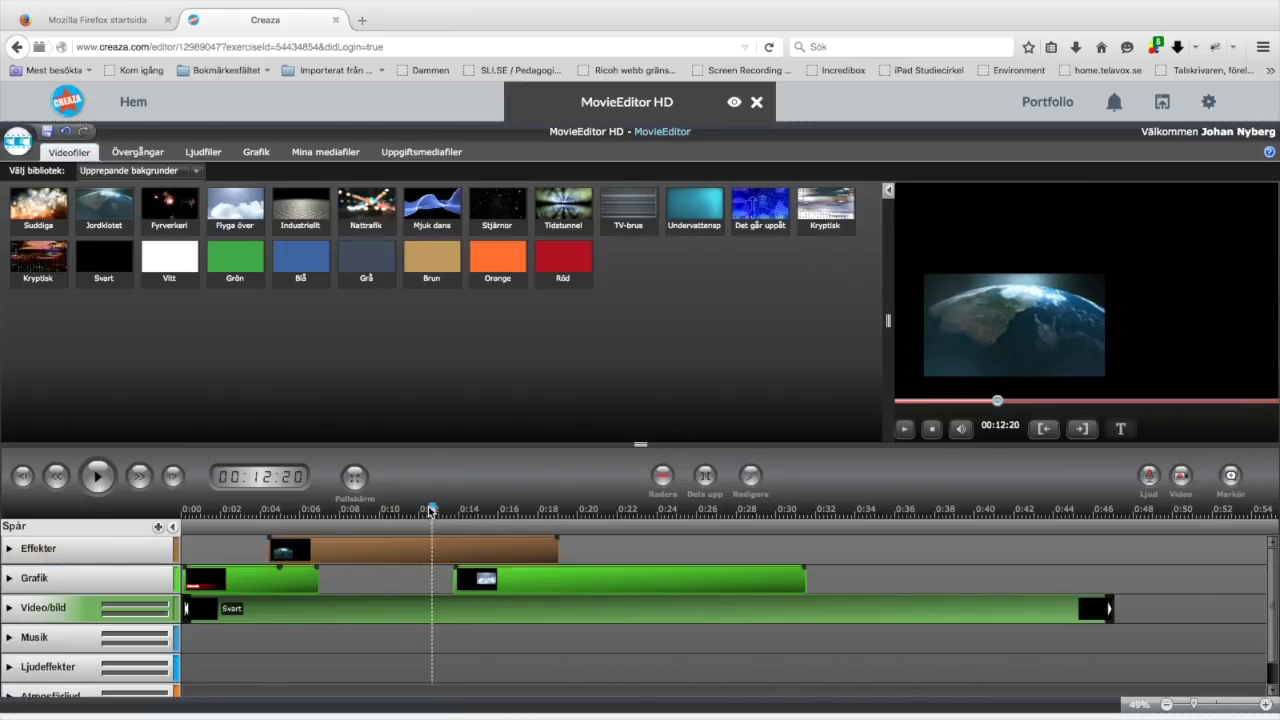
{"action": "left_click", "coordinate": [86, 480]}
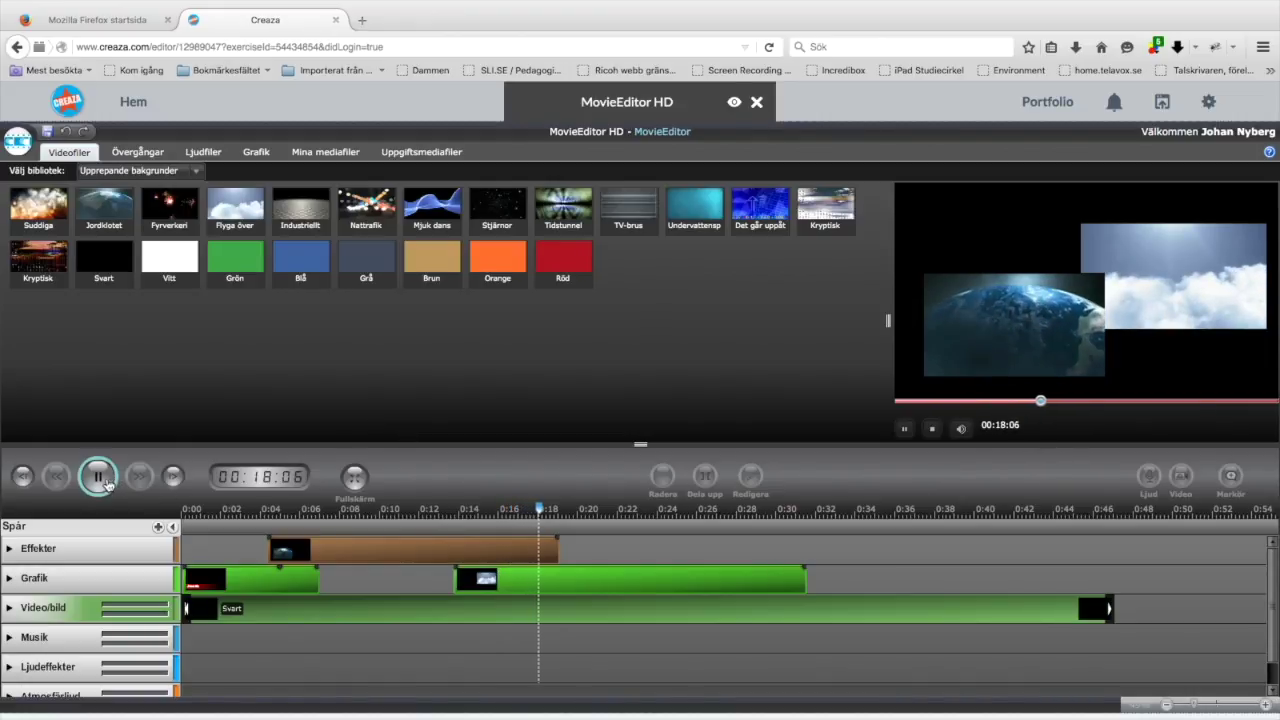
{"action": "key", "text": "space"}
Add a new green Grafik-type track named "nr 4".
{"action": "left_click", "coordinate": [157, 528]}
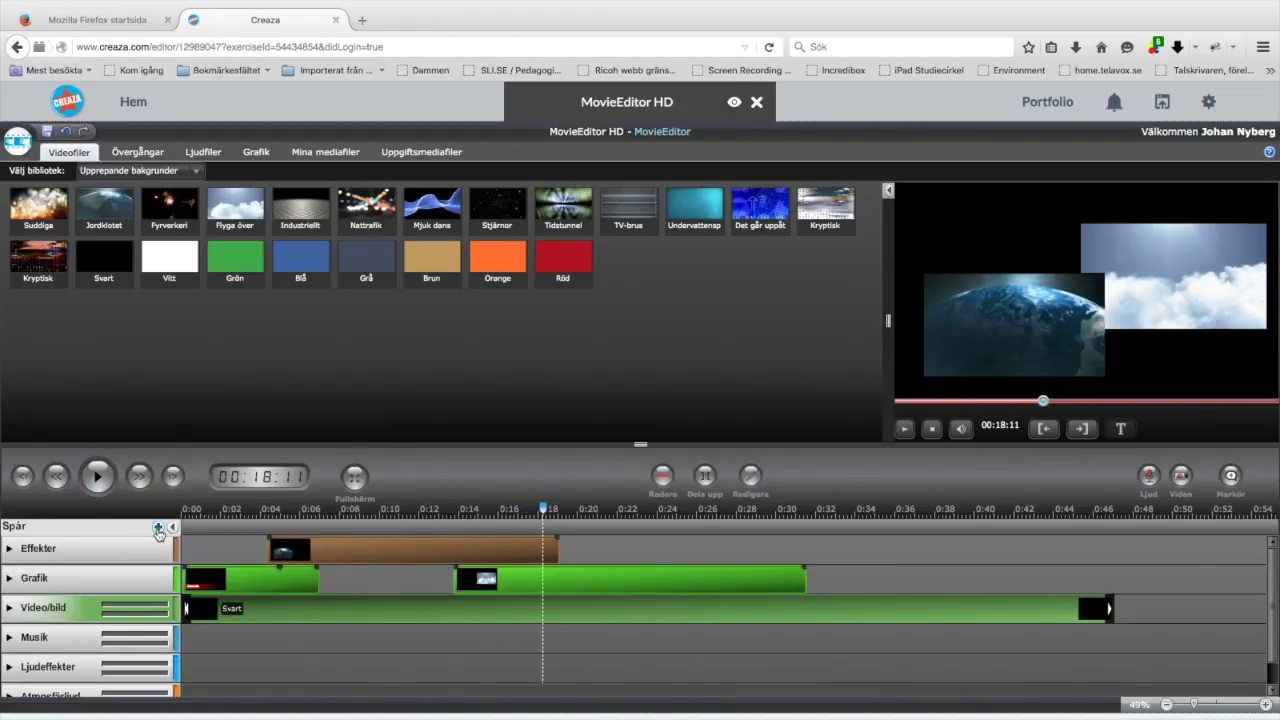
{"action": "left_click", "coordinate": [497, 433]}
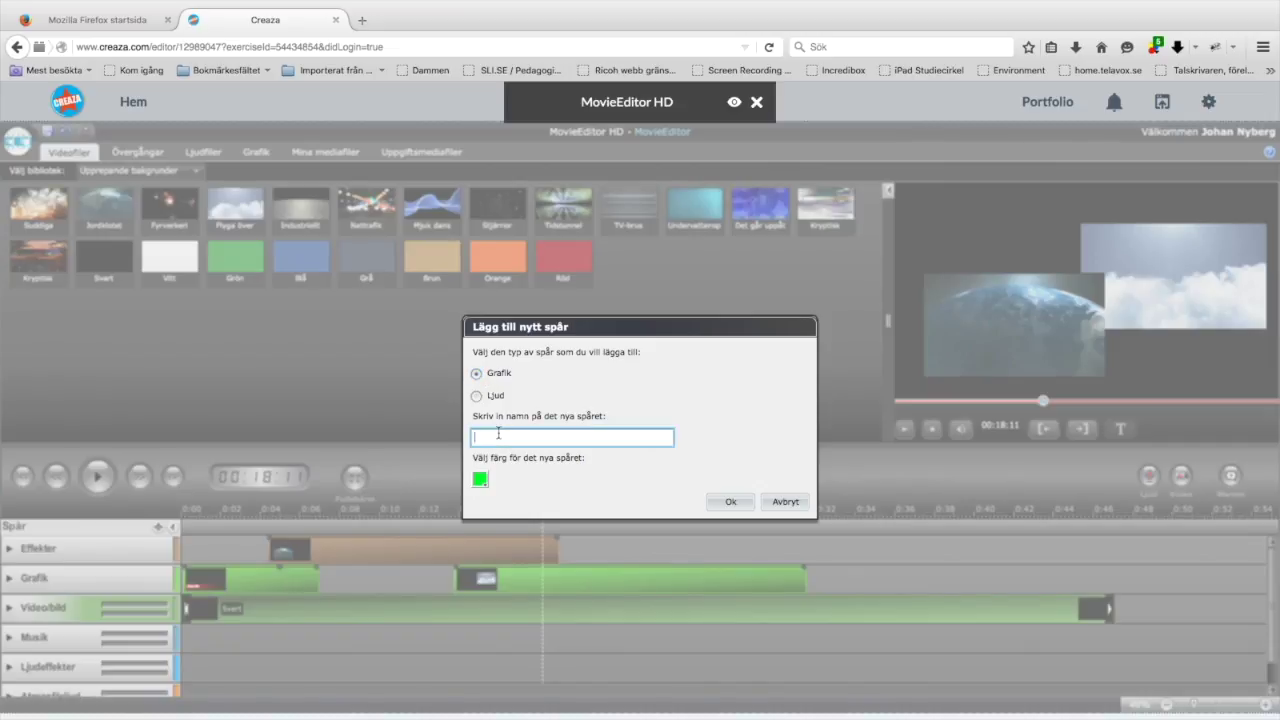
{"action": "key", "text": "Return"}
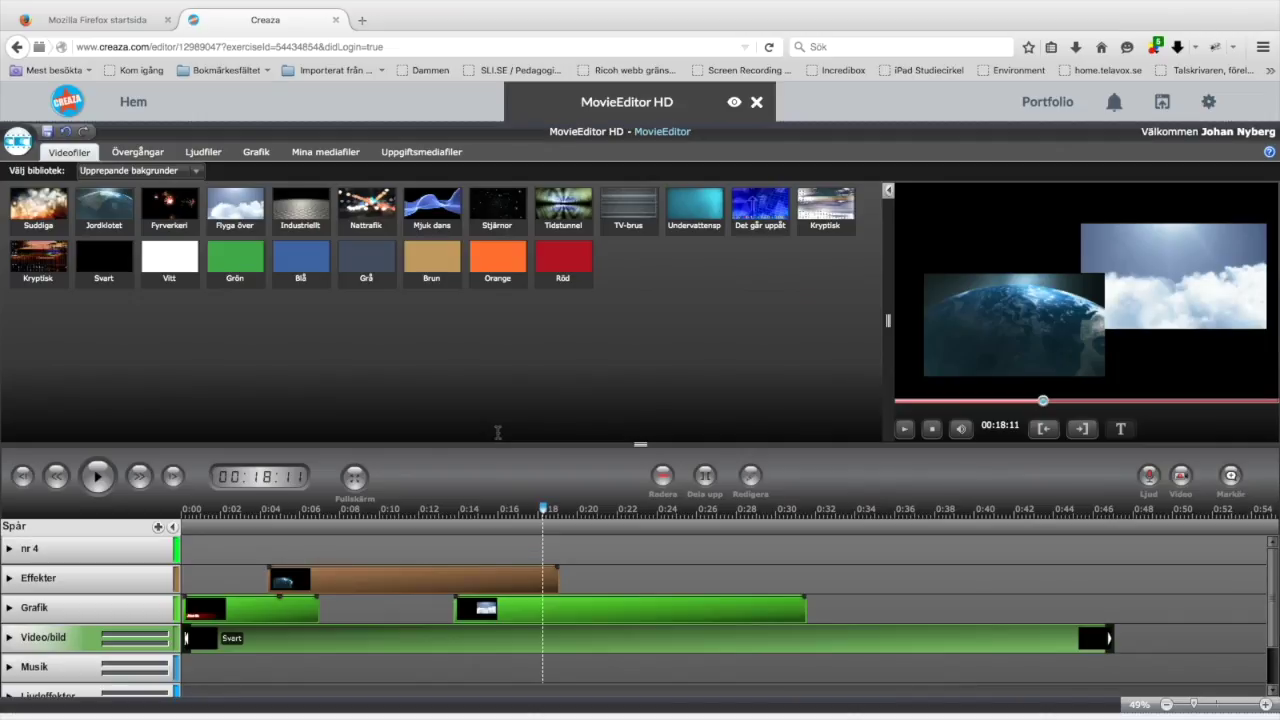
Place the Mjuk dans clip on the nr 4 track at 00:13:23 and shrink its picture from the upper left corner.
{"action": "left_click", "coordinate": [300, 208]}
{"action": "left_click_drag", "start_coordinate": [432, 207], "coordinate": [554, 550]}
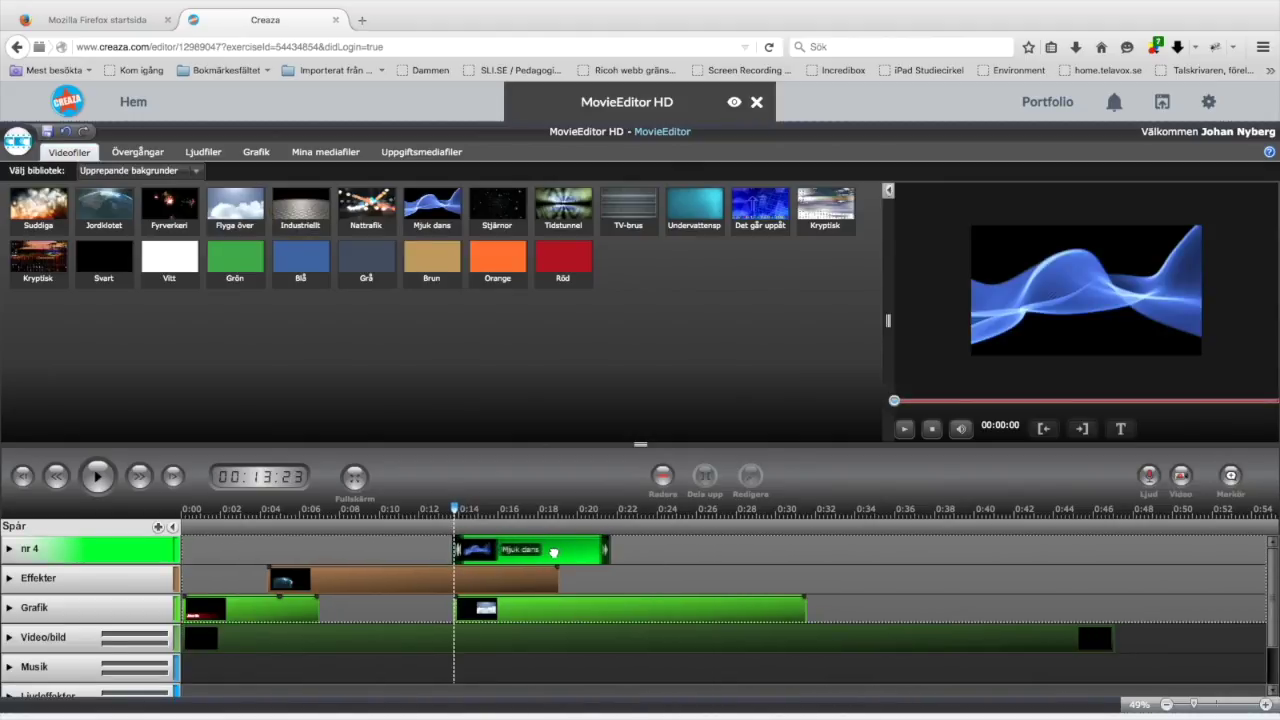
{"action": "left_click", "coordinate": [1058, 326]}
{"action": "left_click_drag", "start_coordinate": [970, 224], "coordinate": [1031, 265]}
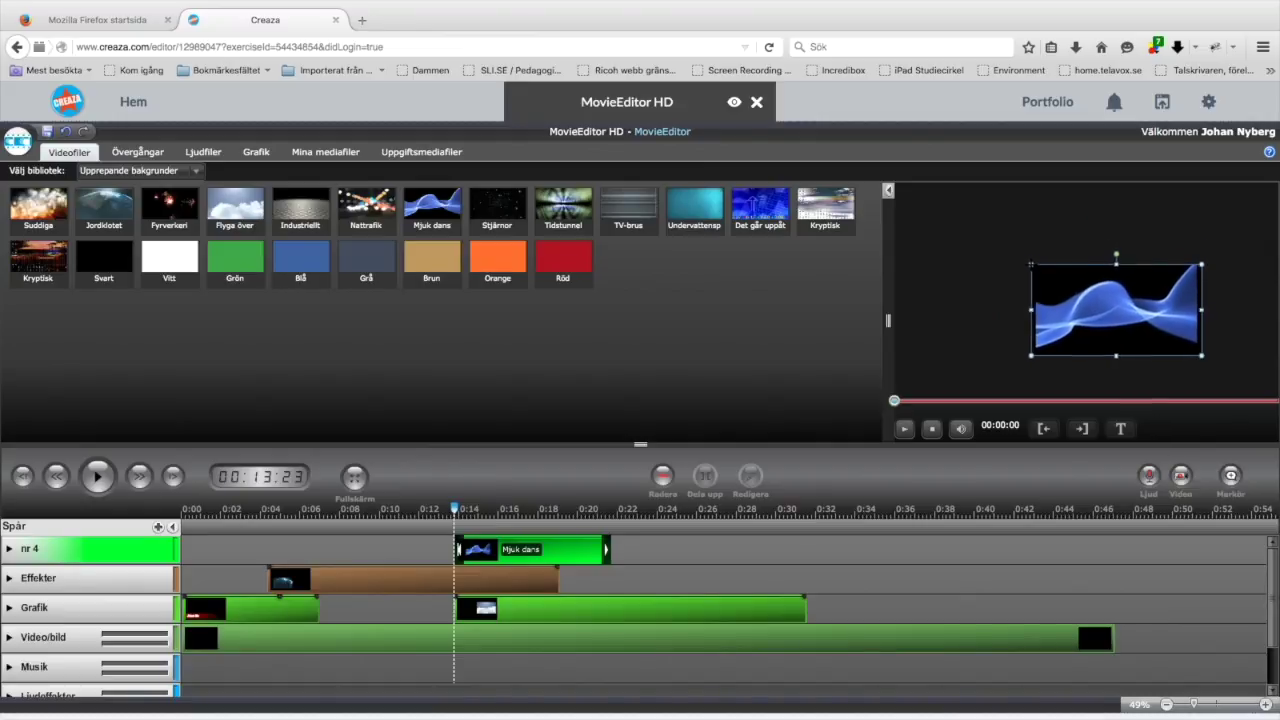
Move the Mjuk dans picture to the lower right corner of the frame and play the film through the three-clip overlap.
{"action": "left_click_drag", "start_coordinate": [1102, 294], "coordinate": [1171, 325]}
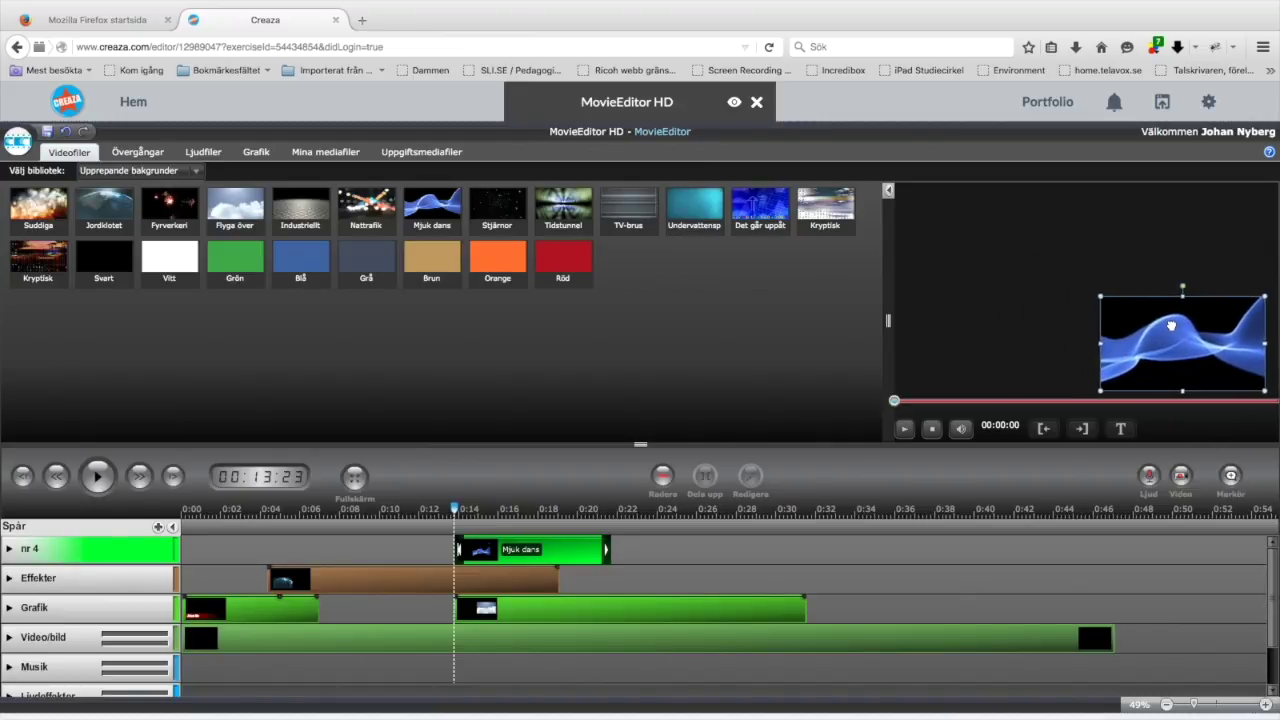
{"action": "left_click", "coordinate": [98, 476]}
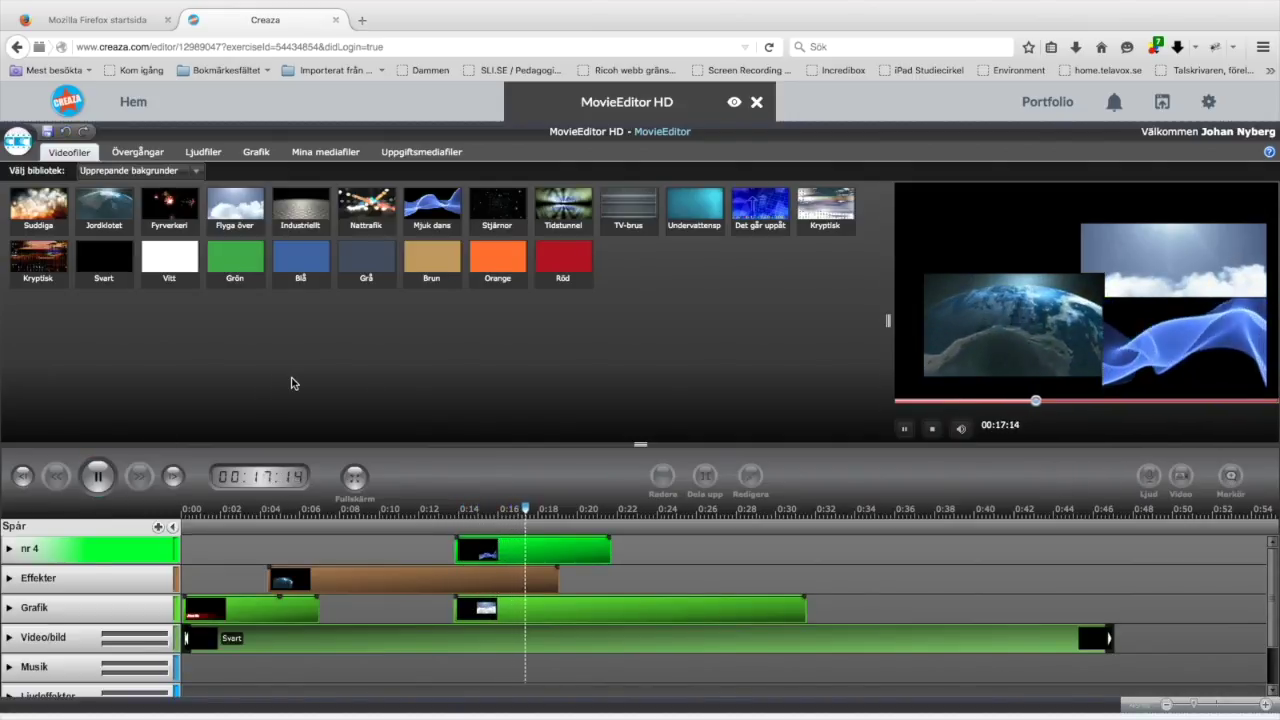
{"action": "left_click", "coordinate": [98, 476]}
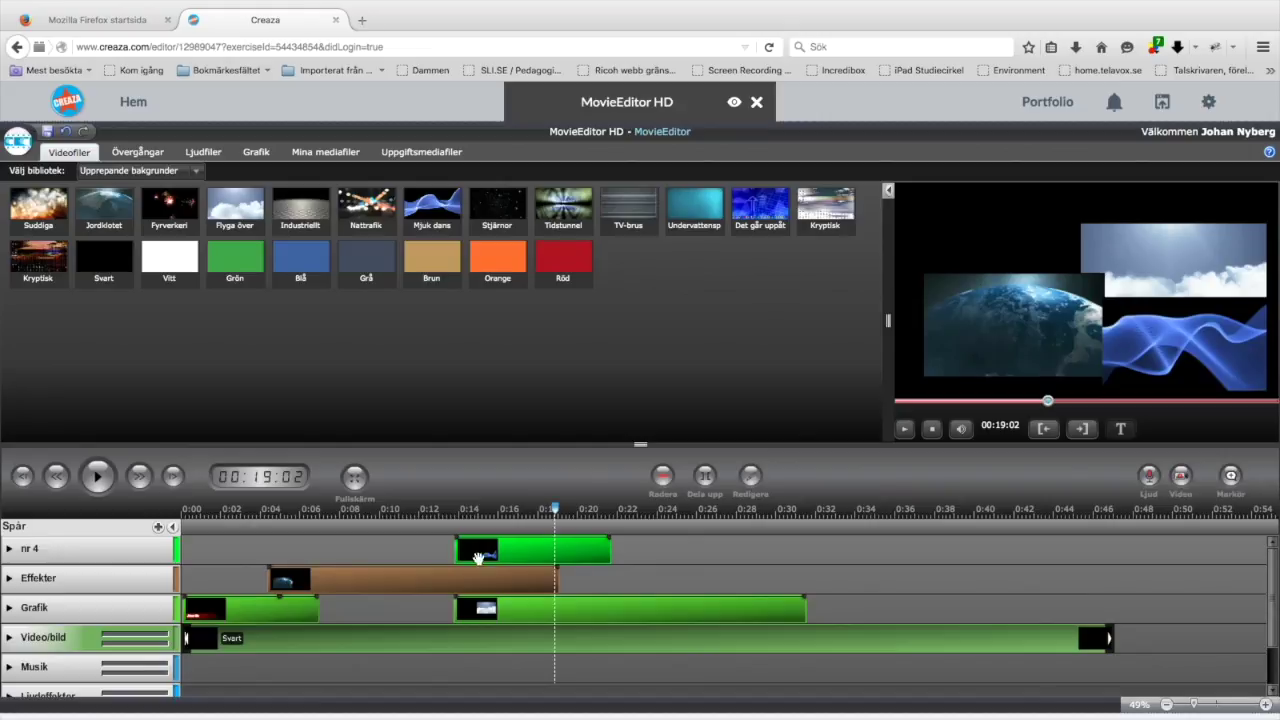
Split the Mjuk dans clip at 00:18:00 and move its second part on the nr 4 track to start at 00:20:05.
{"action": "left_click", "coordinate": [530, 550]}
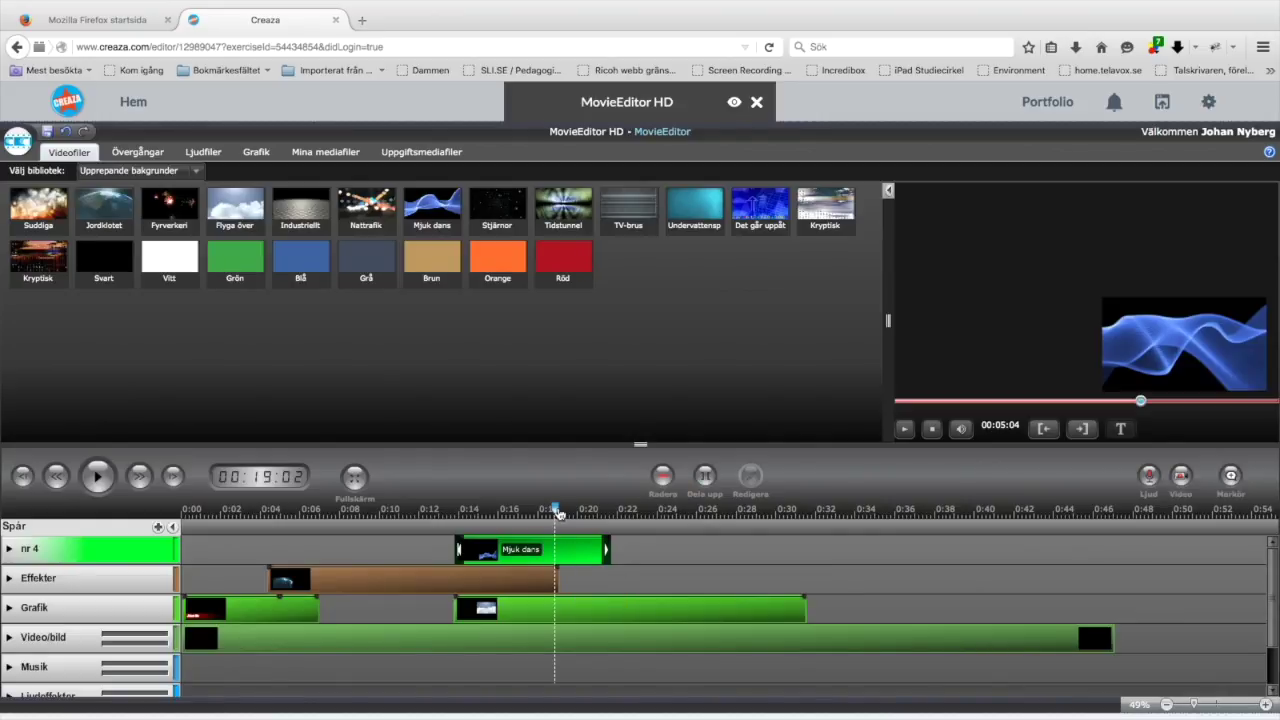
{"action": "left_click", "coordinate": [556, 512]}
{"action": "left_click", "coordinate": [564, 548]}
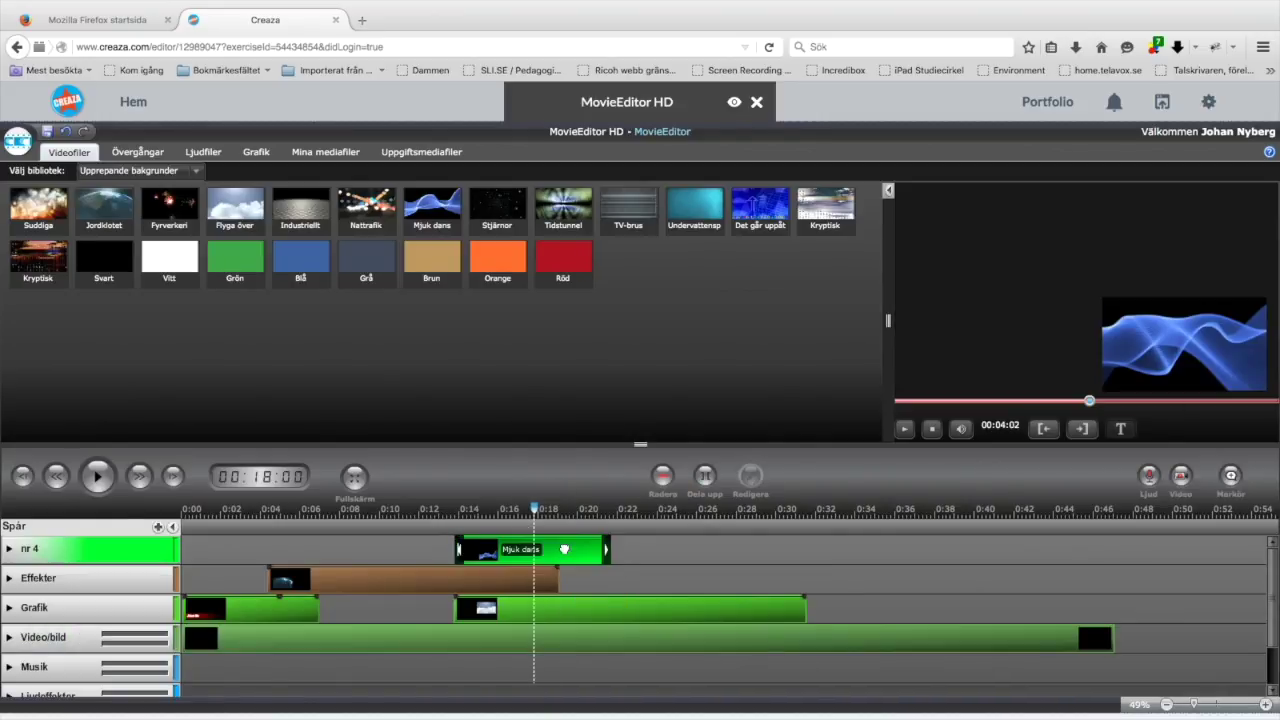
{"action": "left_click", "coordinate": [704, 480]}
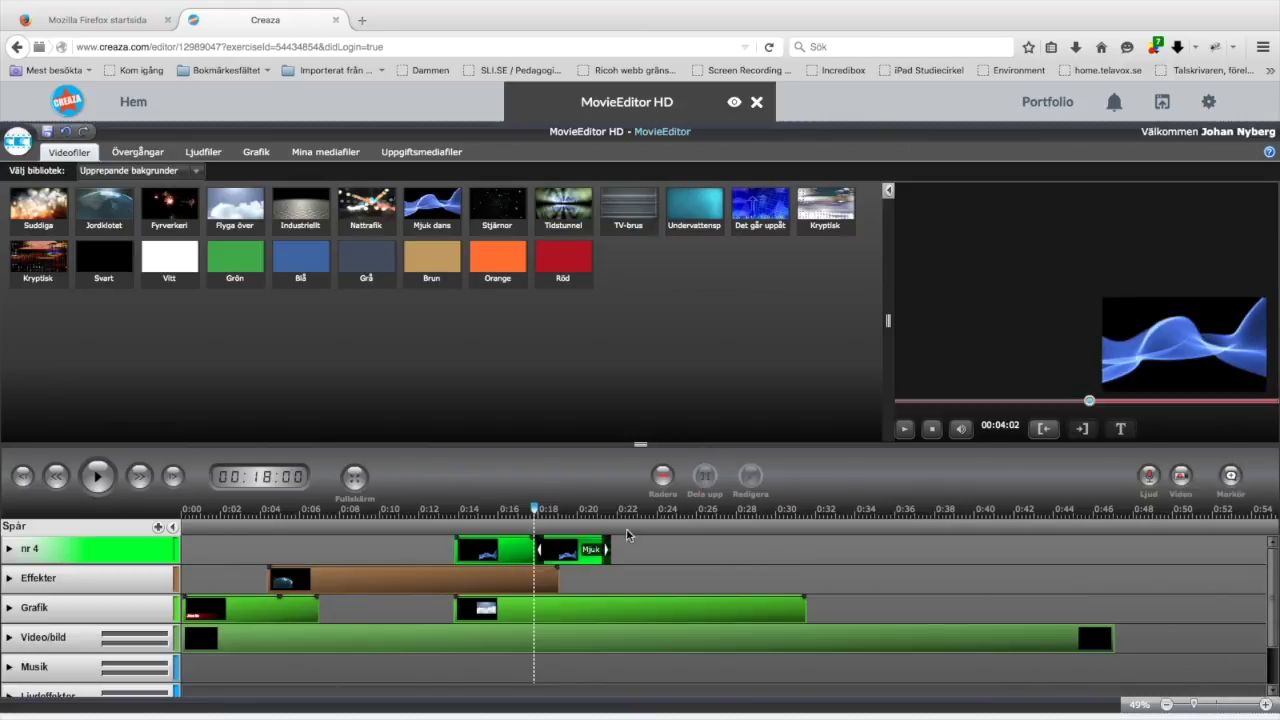
{"action": "left_click_drag", "start_coordinate": [556, 555], "coordinate": [598, 556]}
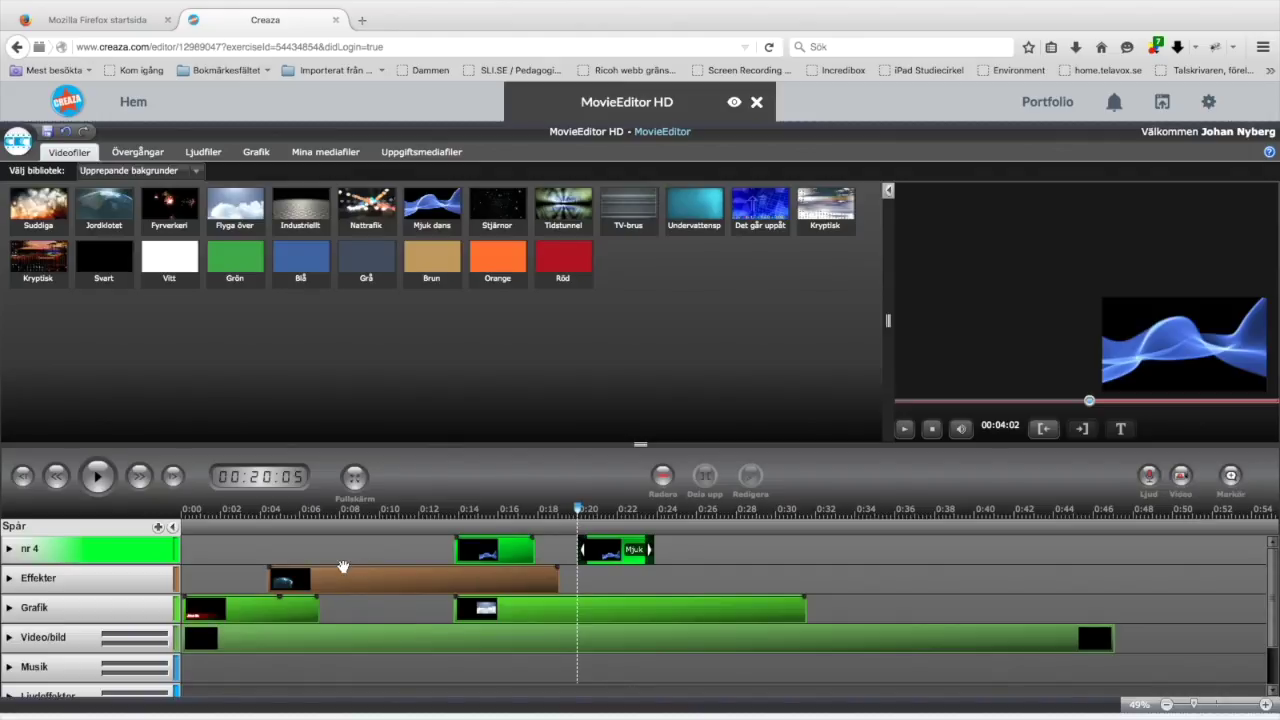
Add a fade-in to the start of the Jordklotet clip, ending at about 0:08, and play the film through it.
{"action": "left_click_drag", "start_coordinate": [268, 569], "coordinate": [266, 596]}
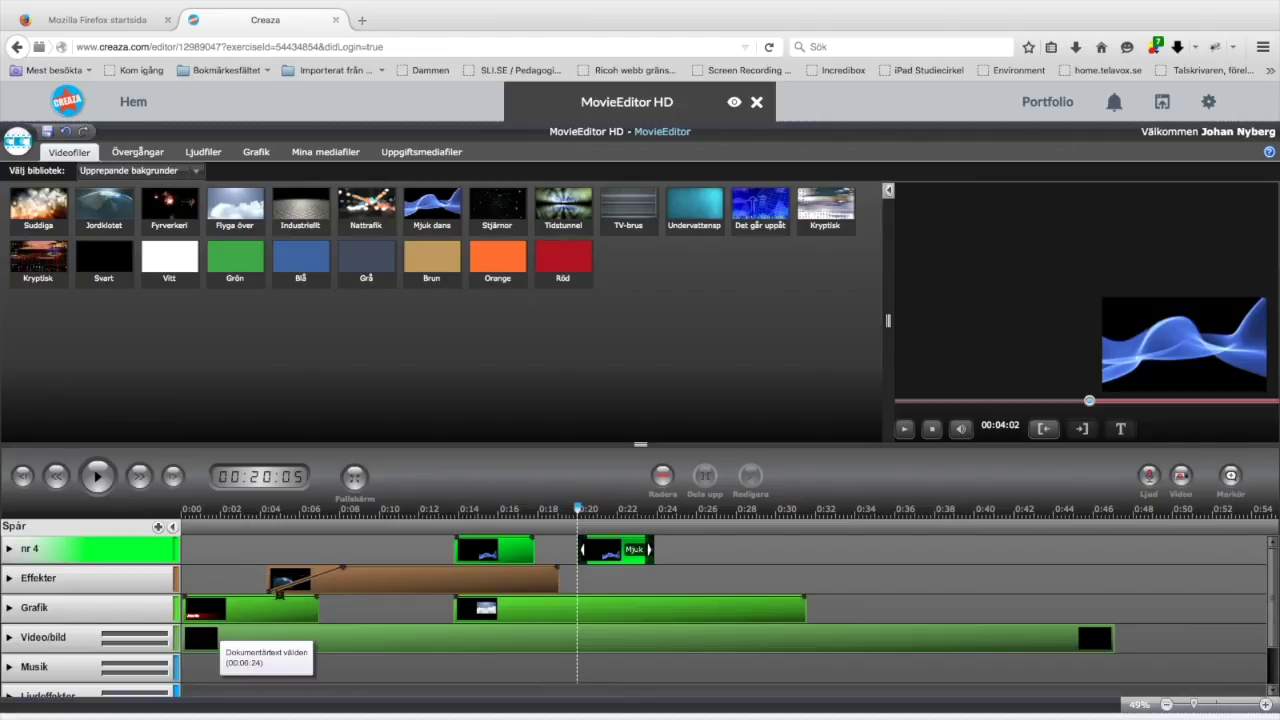
{"action": "left_click", "coordinate": [583, 512]}
{"action": "left_click_drag", "start_coordinate": [581, 512], "coordinate": [231, 531]}
{"action": "left_click", "coordinate": [100, 485]}
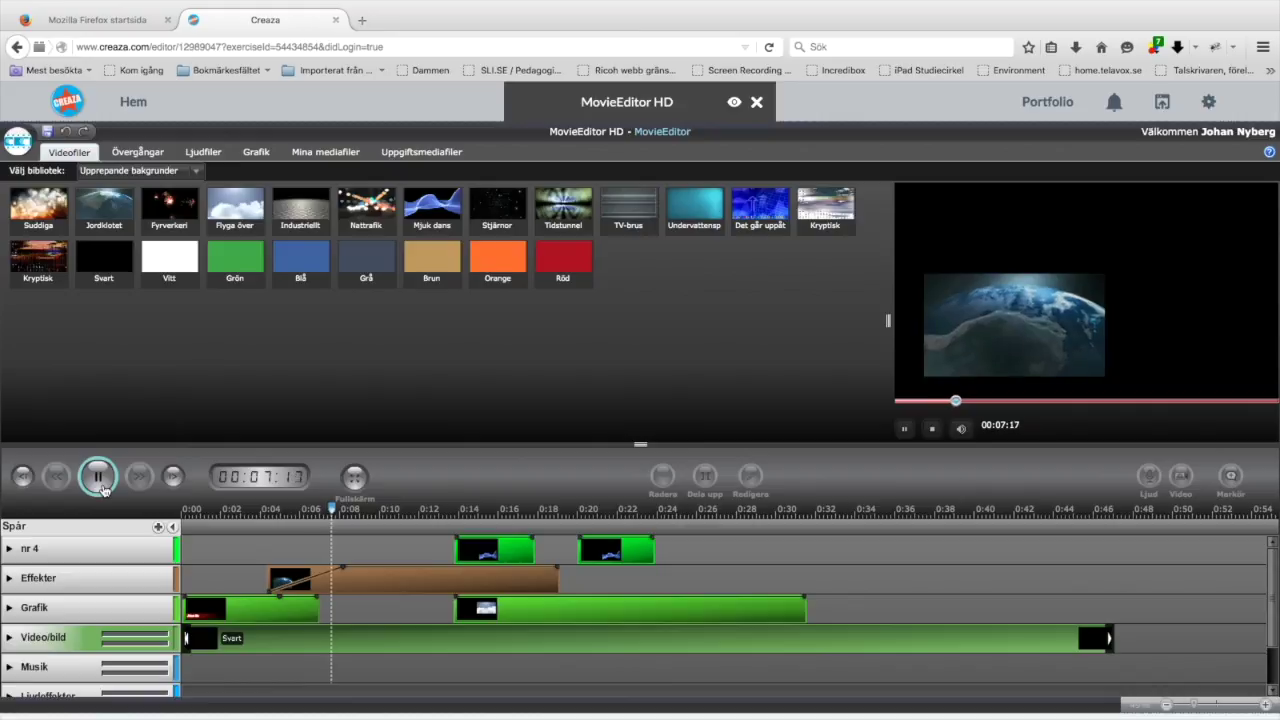
{"action": "left_click", "coordinate": [100, 485]}
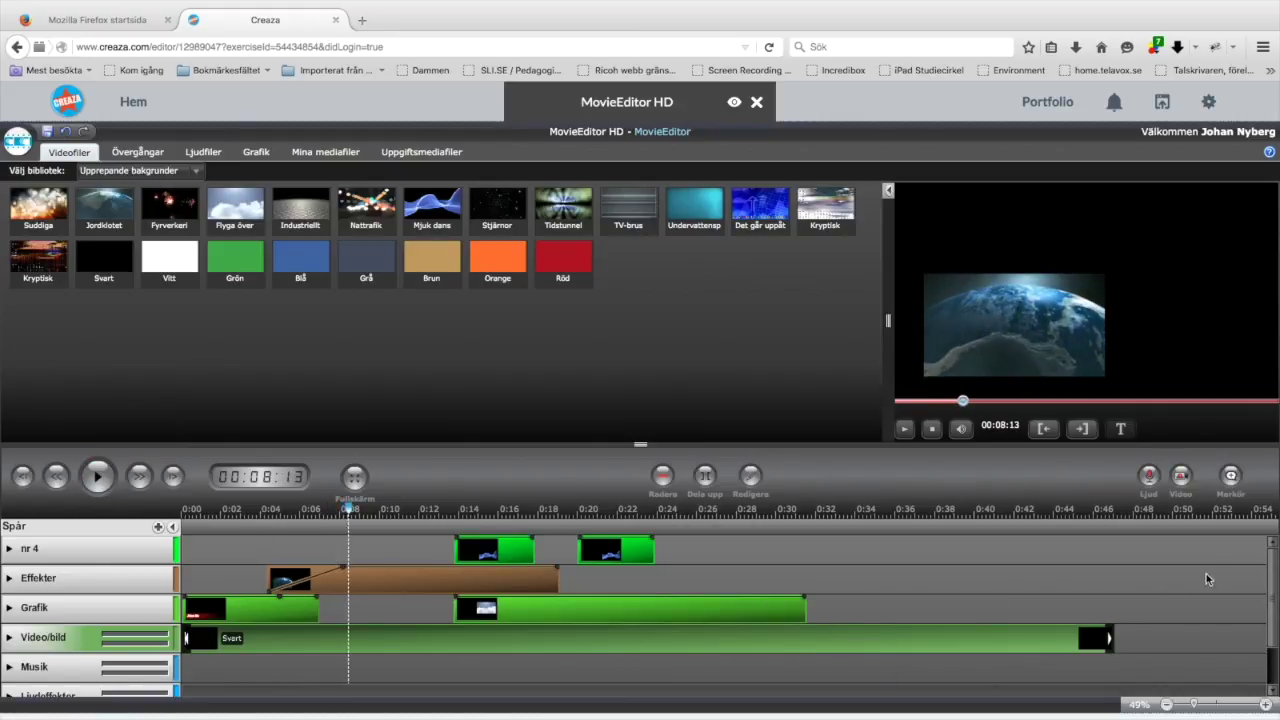
Place the song Fauna from the "Utforska, spänning" music category at the start of the Musik track.
{"action": "scroll", "coordinate": [1272, 600], "scroll_direction": "down", "scroll_amount": 2}
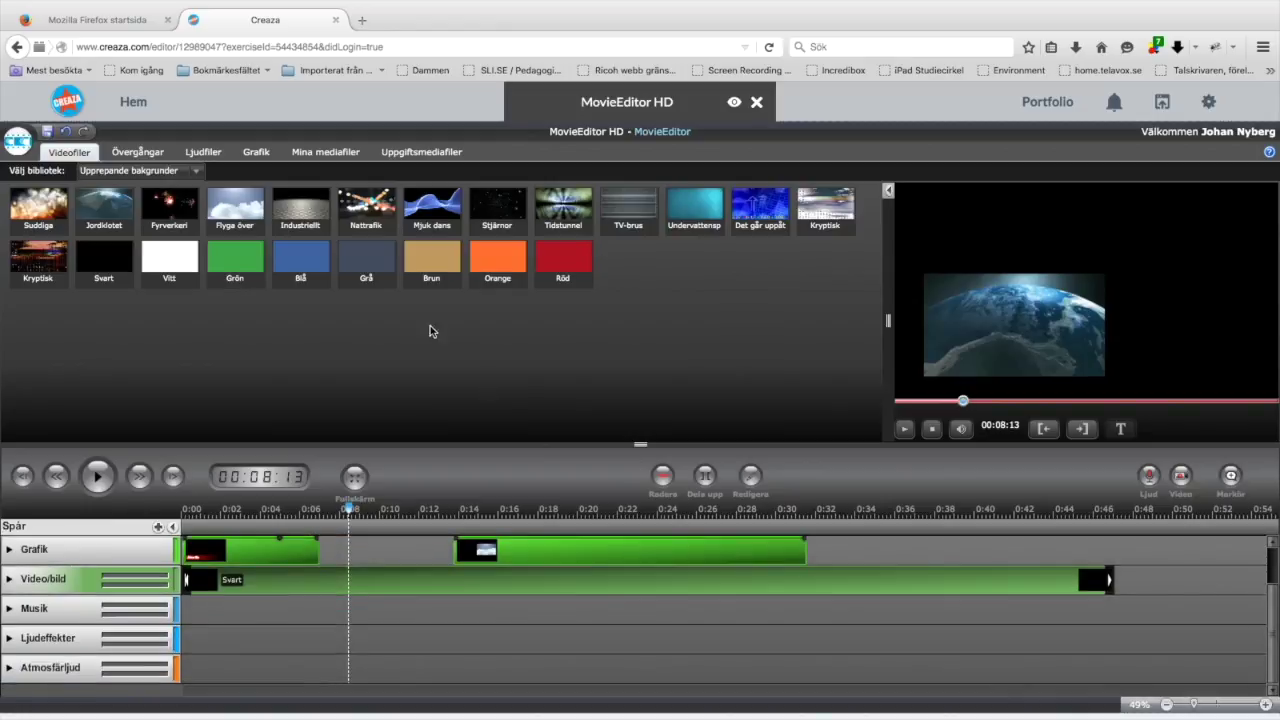
{"action": "left_click", "coordinate": [201, 153]}
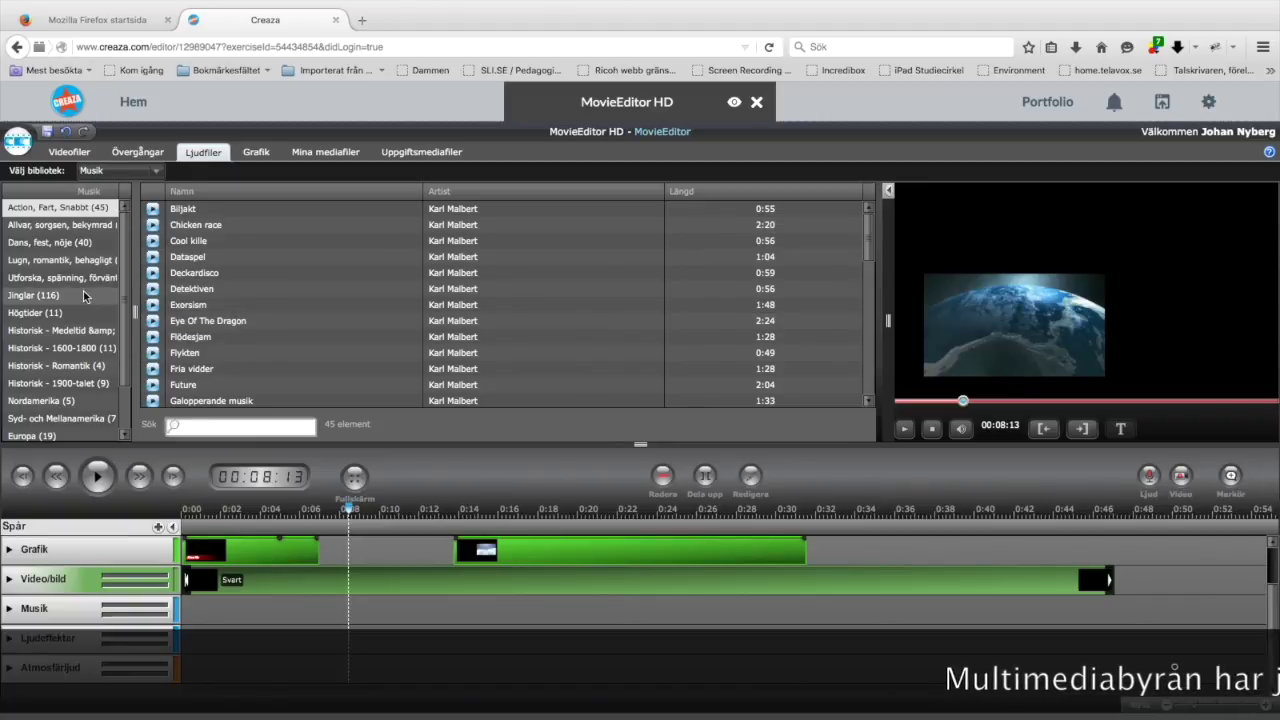
{"action": "left_click", "coordinate": [31, 279]}
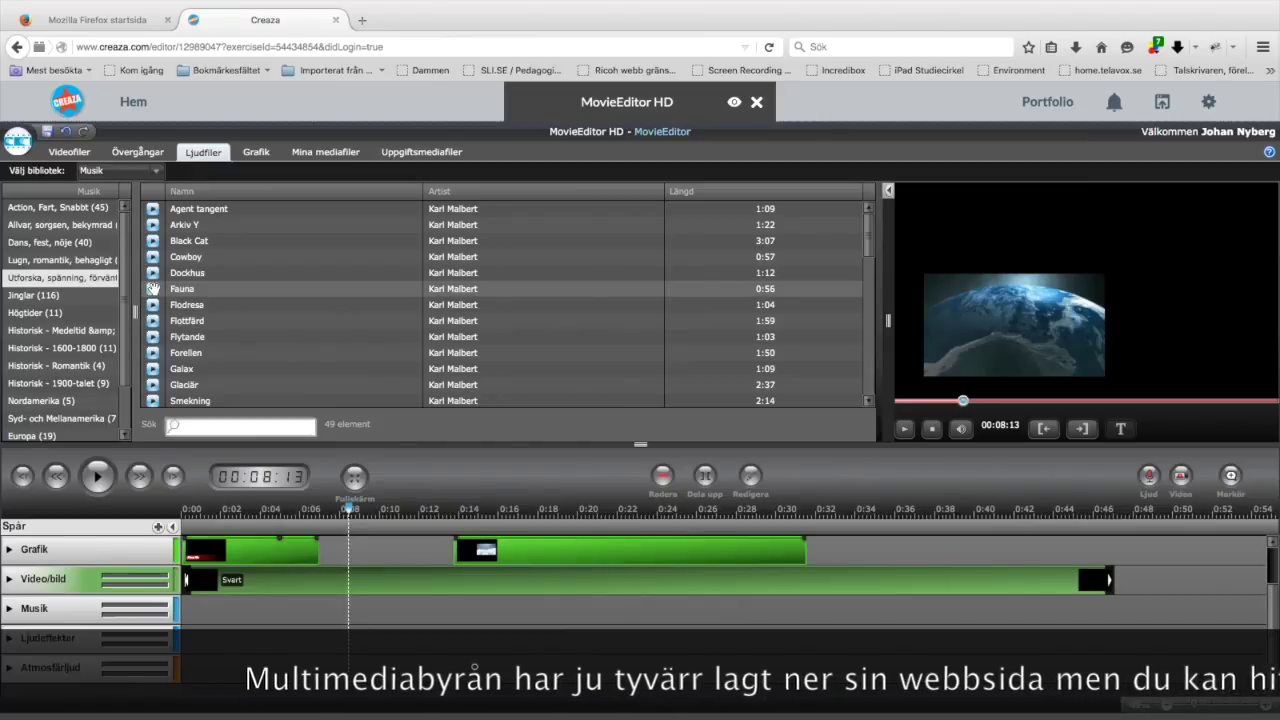
{"action": "left_click_drag", "start_coordinate": [160, 289], "coordinate": [230, 610]}
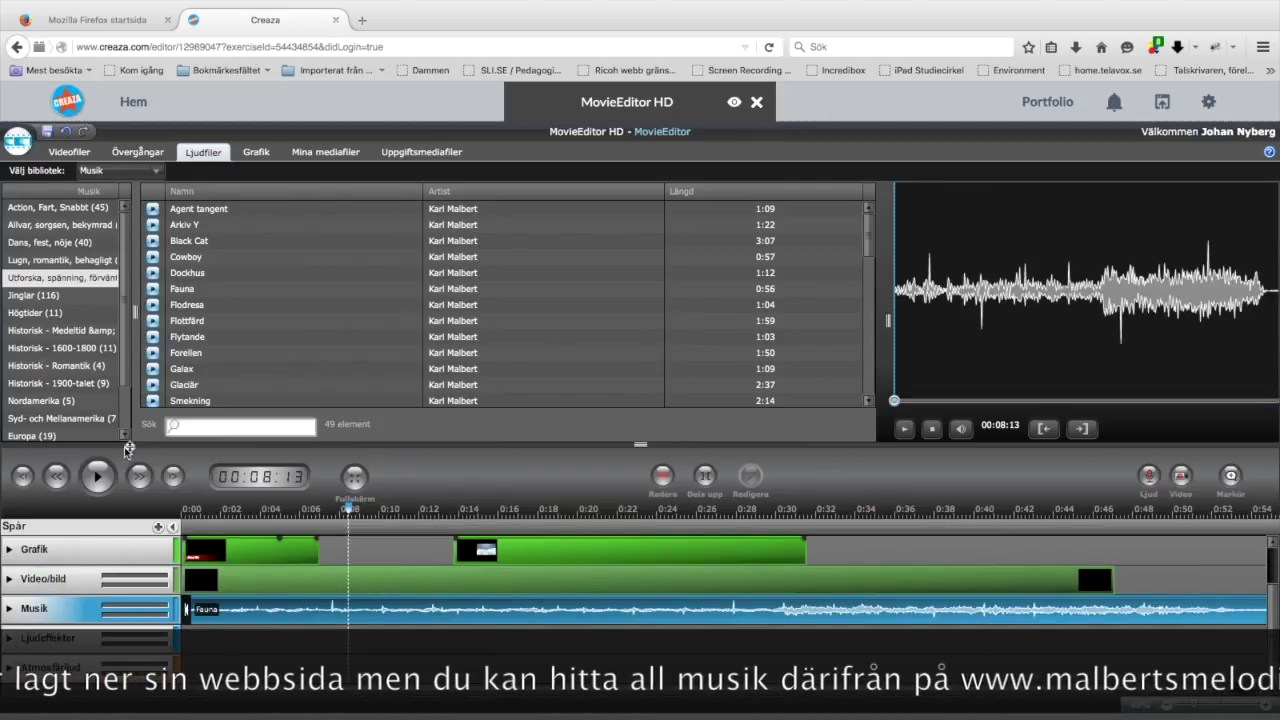
Play the beginning of the film with the music, pause it and return to the video file library.
{"action": "left_click_drag", "start_coordinate": [350, 511], "coordinate": [187, 511]}
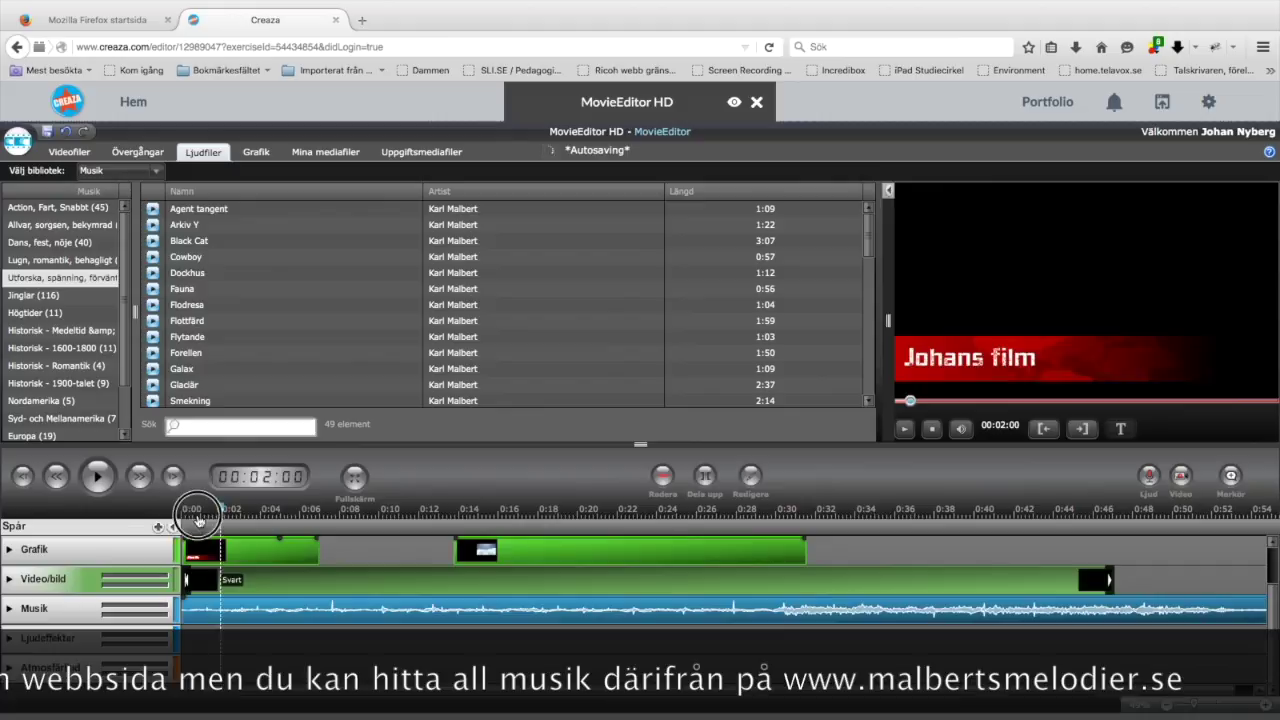
{"action": "left_click", "coordinate": [98, 477]}
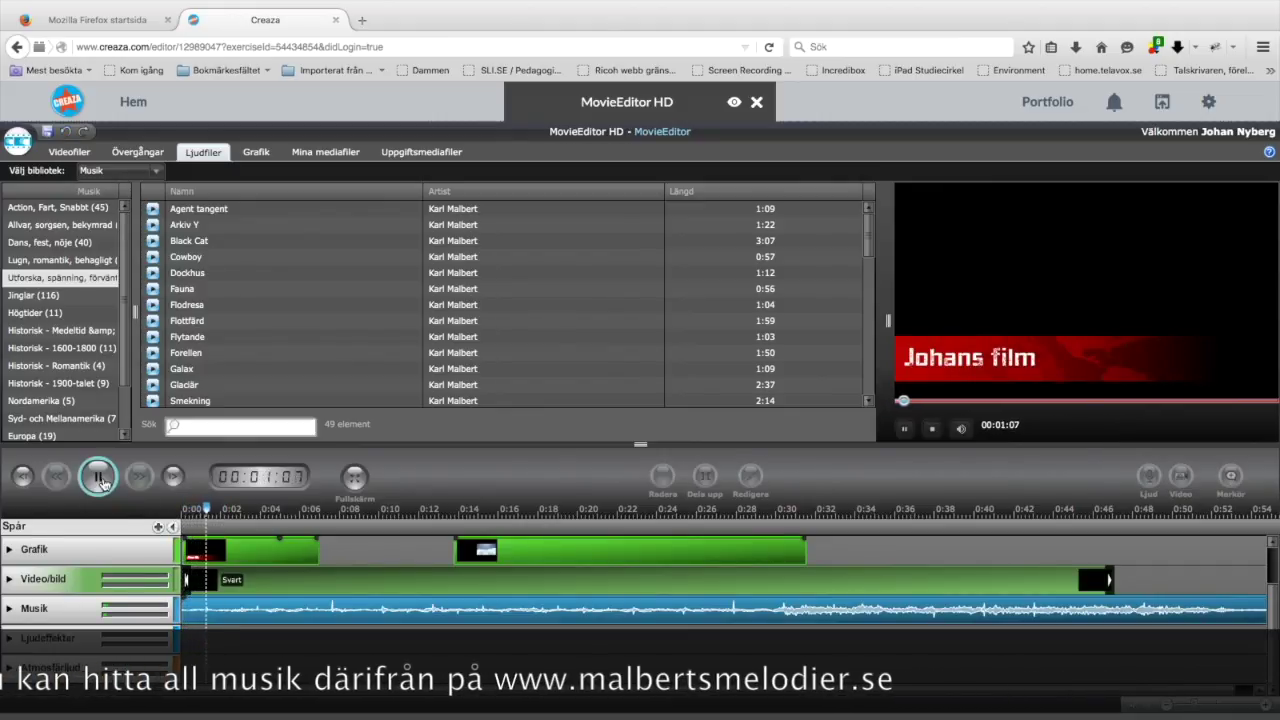
{"action": "left_click", "coordinate": [99, 478]}
{"action": "left_click", "coordinate": [68, 153]}
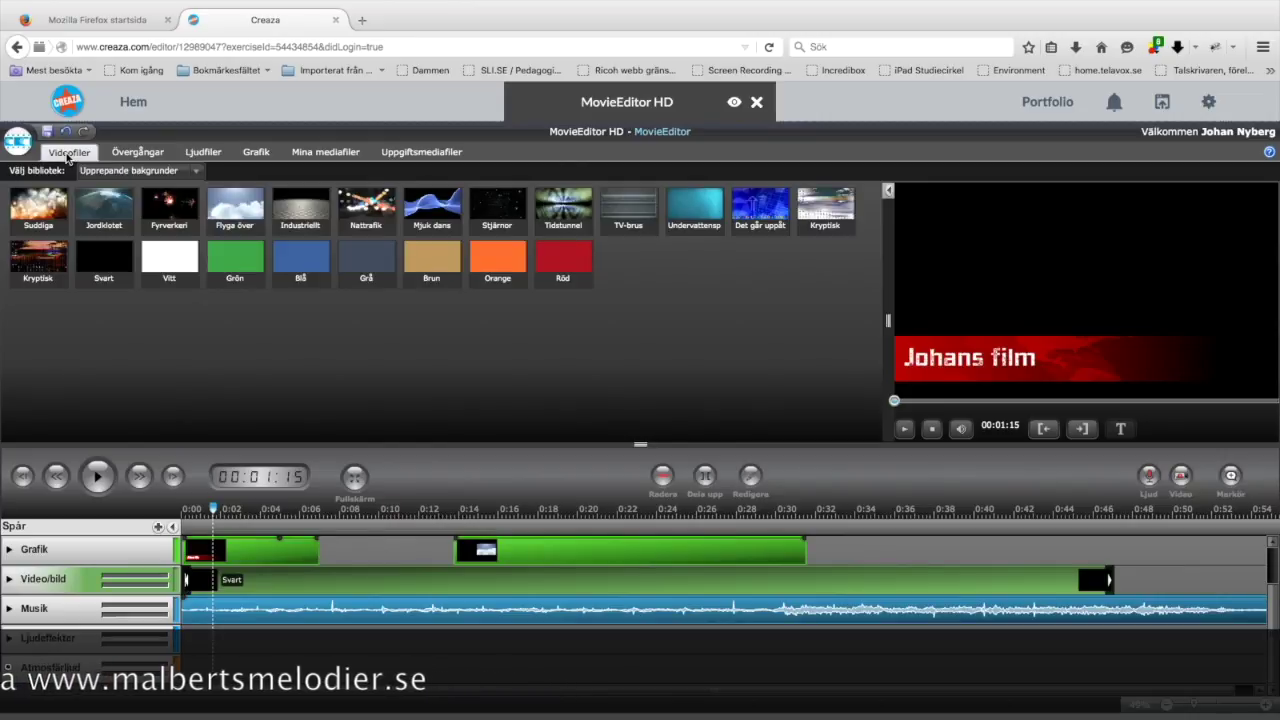
Examine the film's export options for Portfolio and YouTube, and close them without exporting.
{"action": "left_click", "coordinate": [18, 143]}
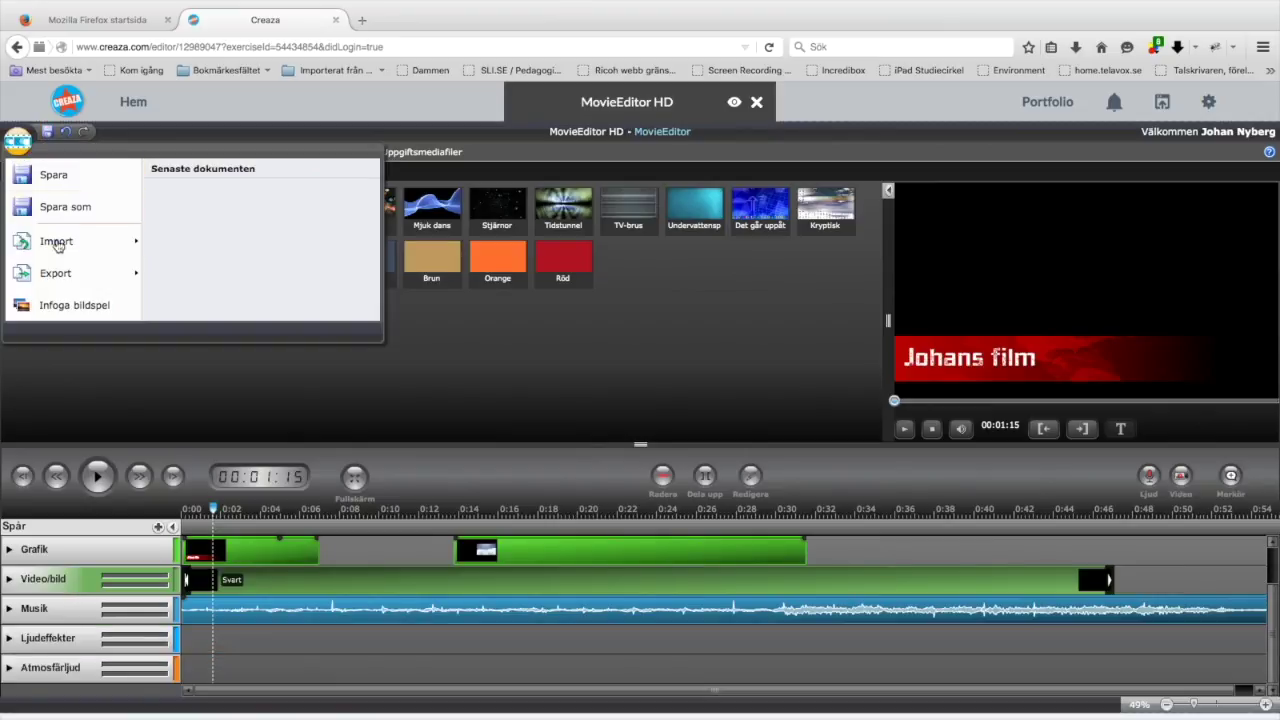
{"action": "mouse_move", "coordinate": [57, 277]}
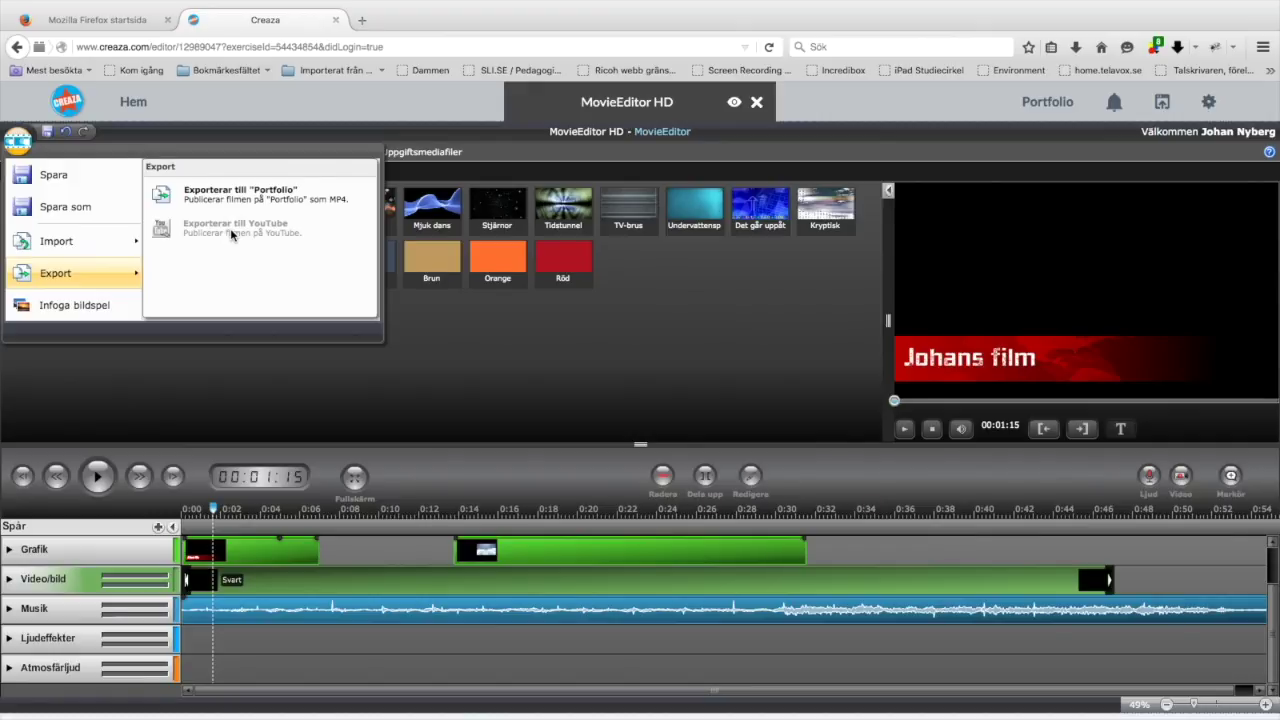
{"action": "left_click", "coordinate": [700, 245]}
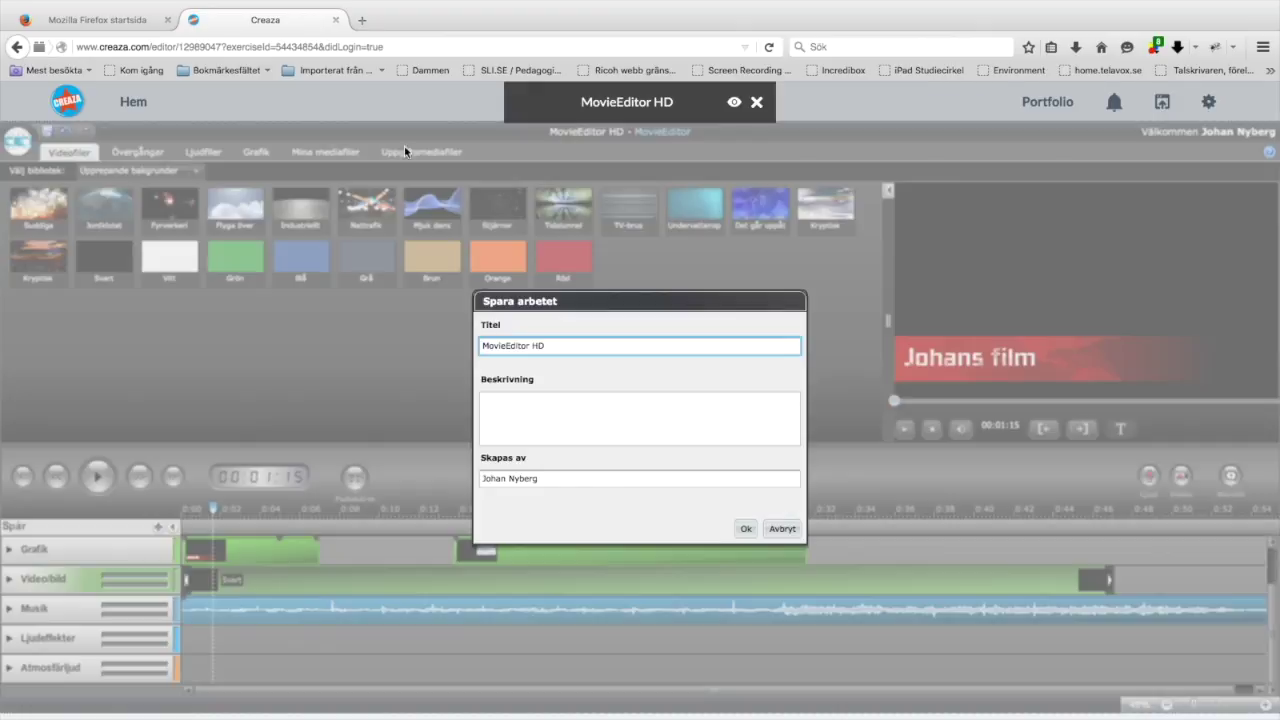
Save the work with the title "test".
{"action": "left_click_drag", "start_coordinate": [556, 350], "coordinate": [480, 346]}
{"action": "type", "text": "test"}
{"action": "left_click", "coordinate": [745, 528]}
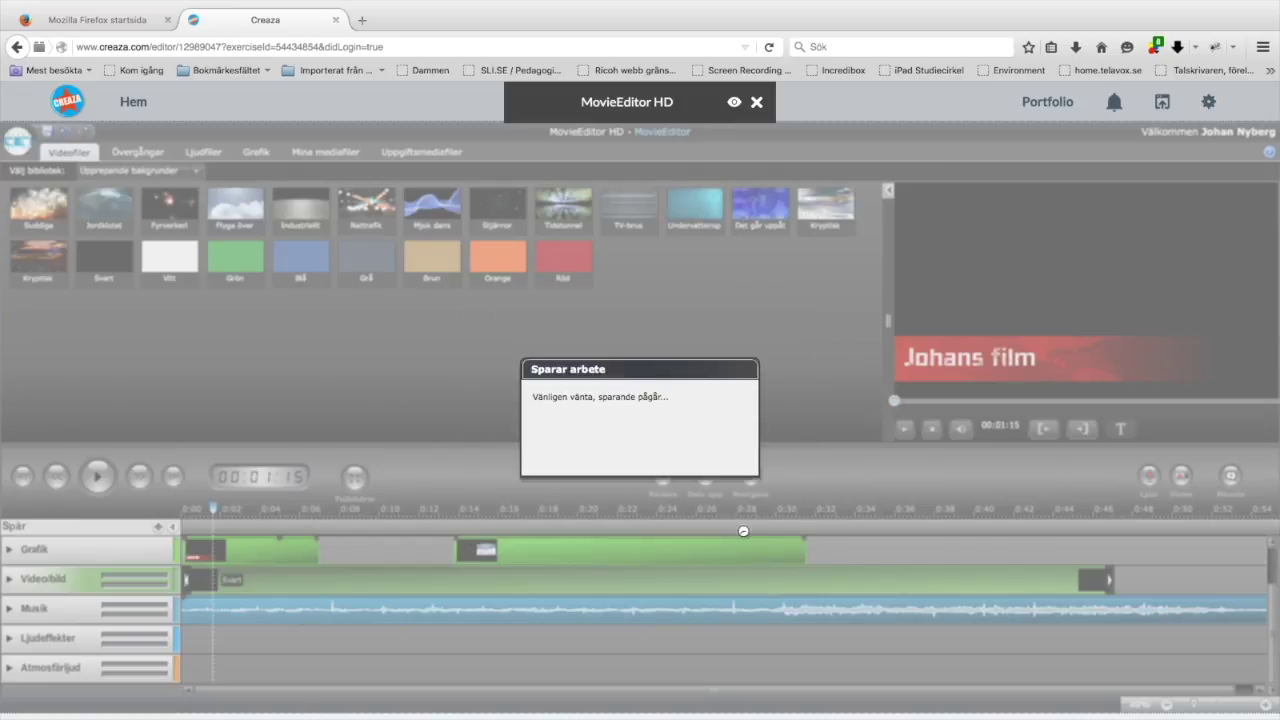
{"action": "left_click", "coordinate": [726, 457]}
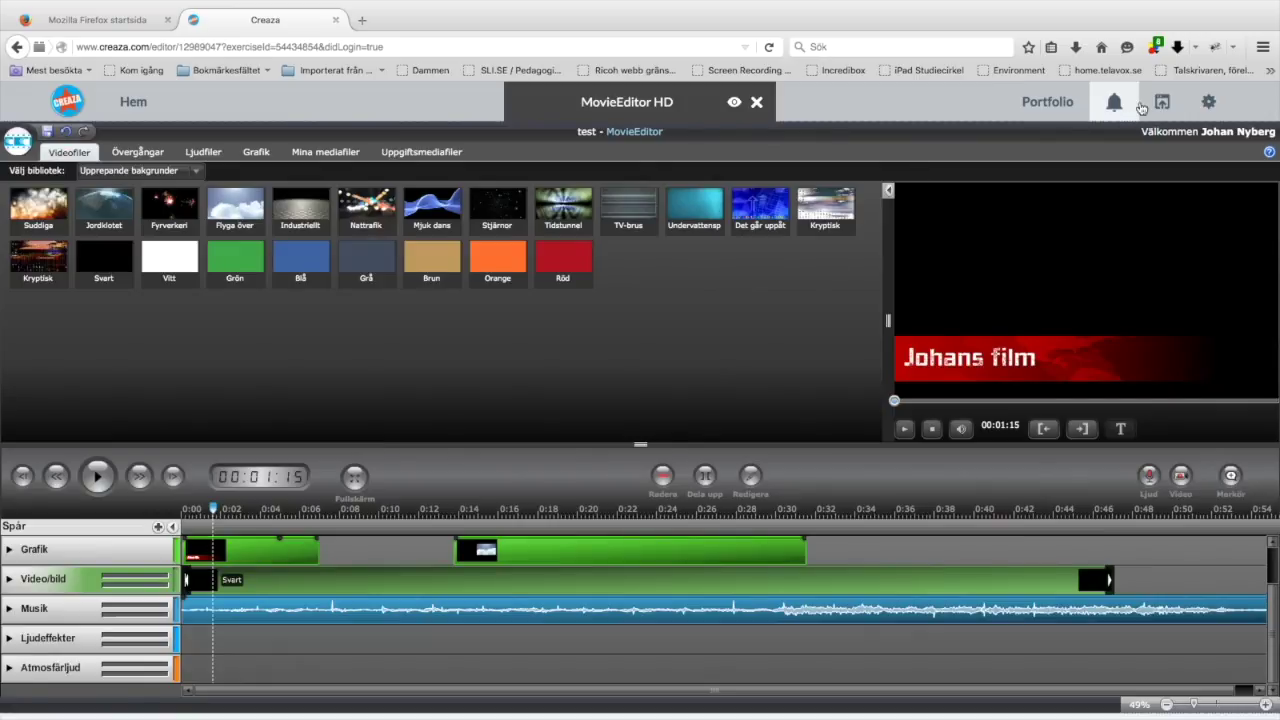
Open the portfolio and view the exported files among Mina filer.
{"action": "left_click", "coordinate": [1048, 103]}
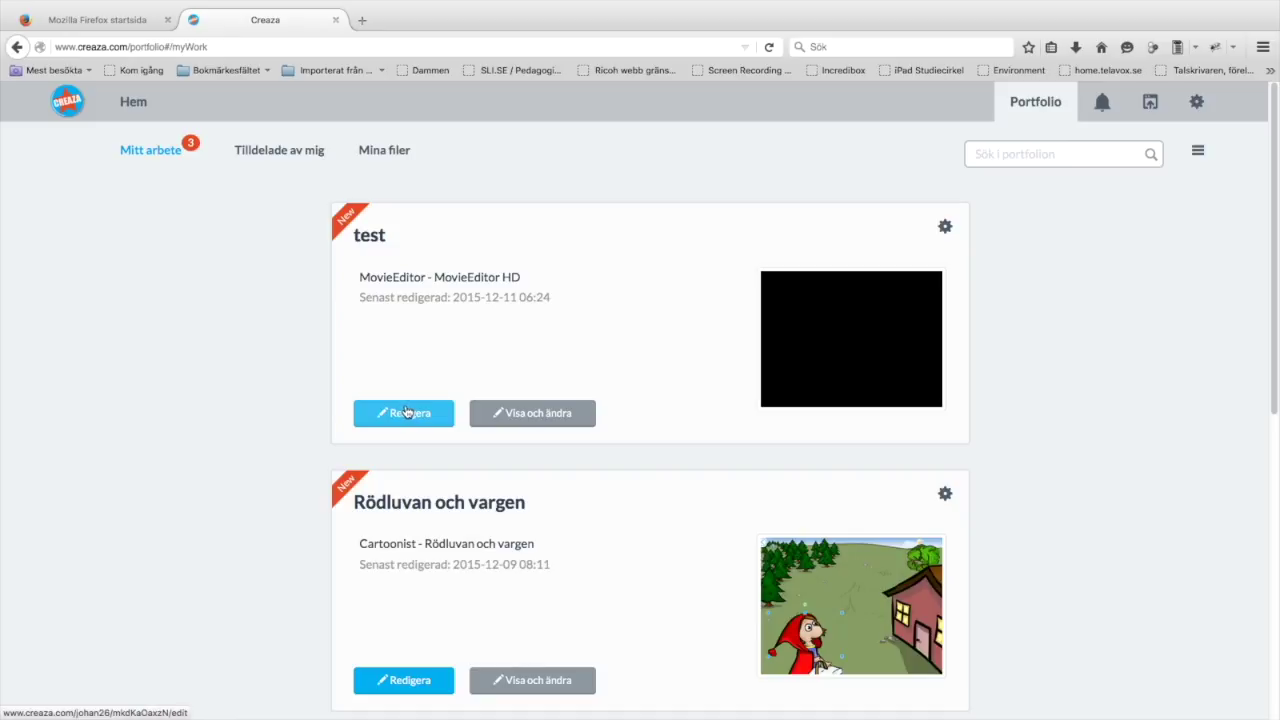
{"action": "left_click", "coordinate": [388, 157]}
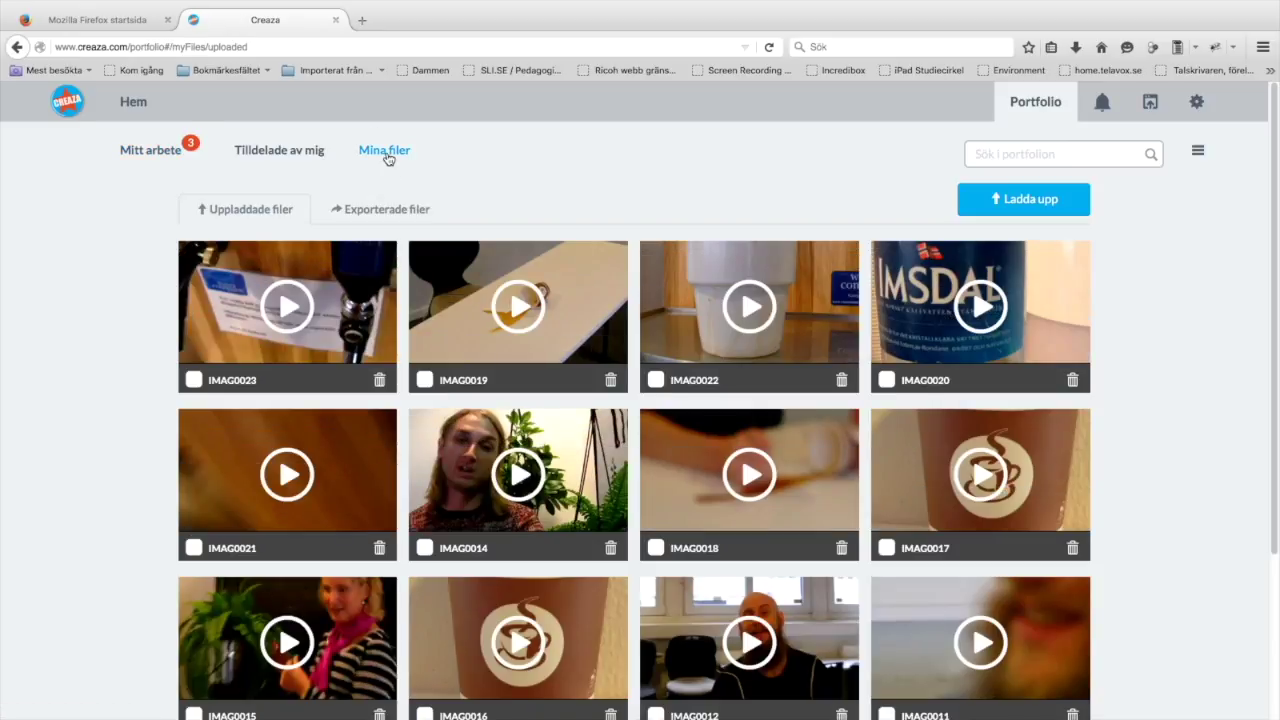
{"action": "left_click", "coordinate": [376, 212]}
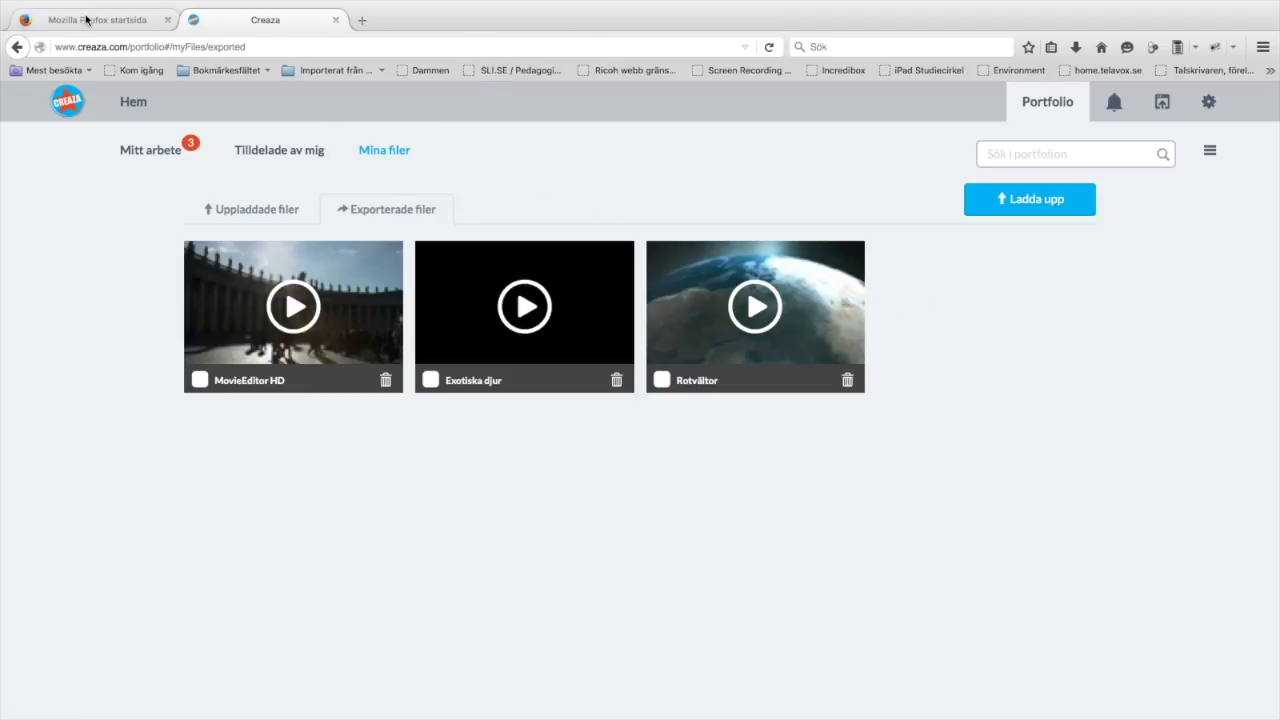
{"action": "mouse_move", "coordinate": [62, 5]}
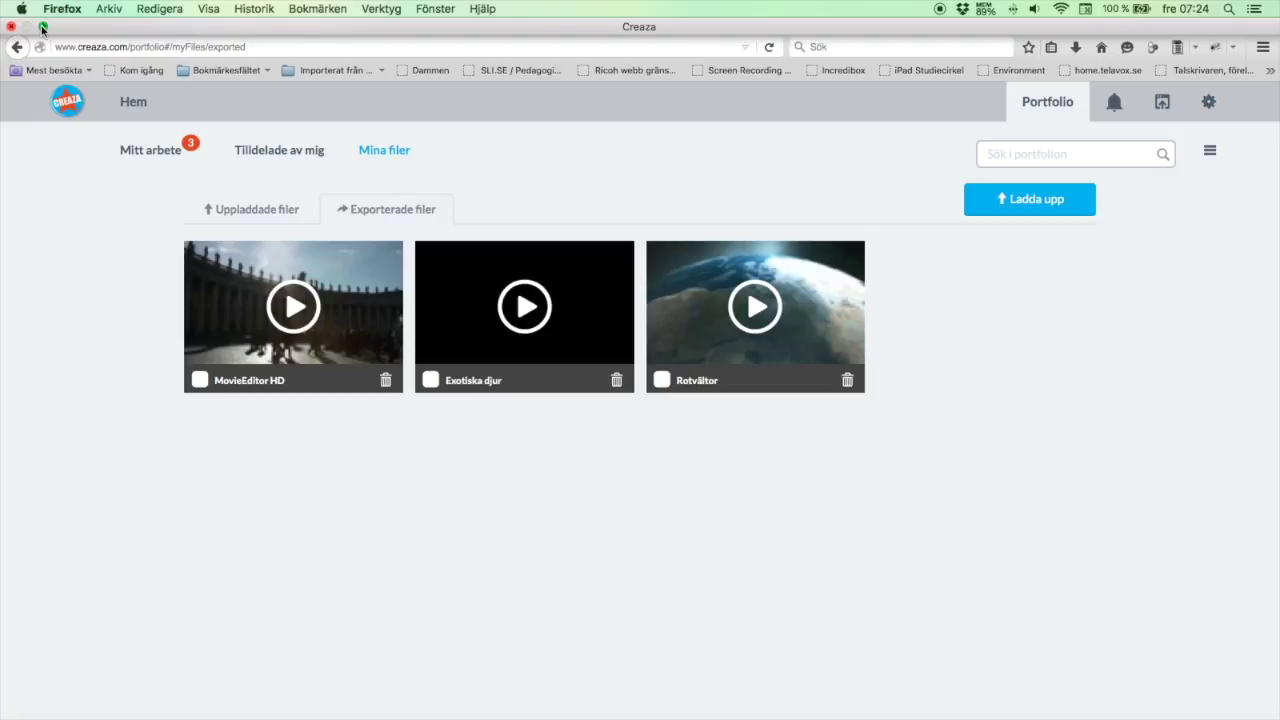
{"action": "left_click", "coordinate": [43, 27]}
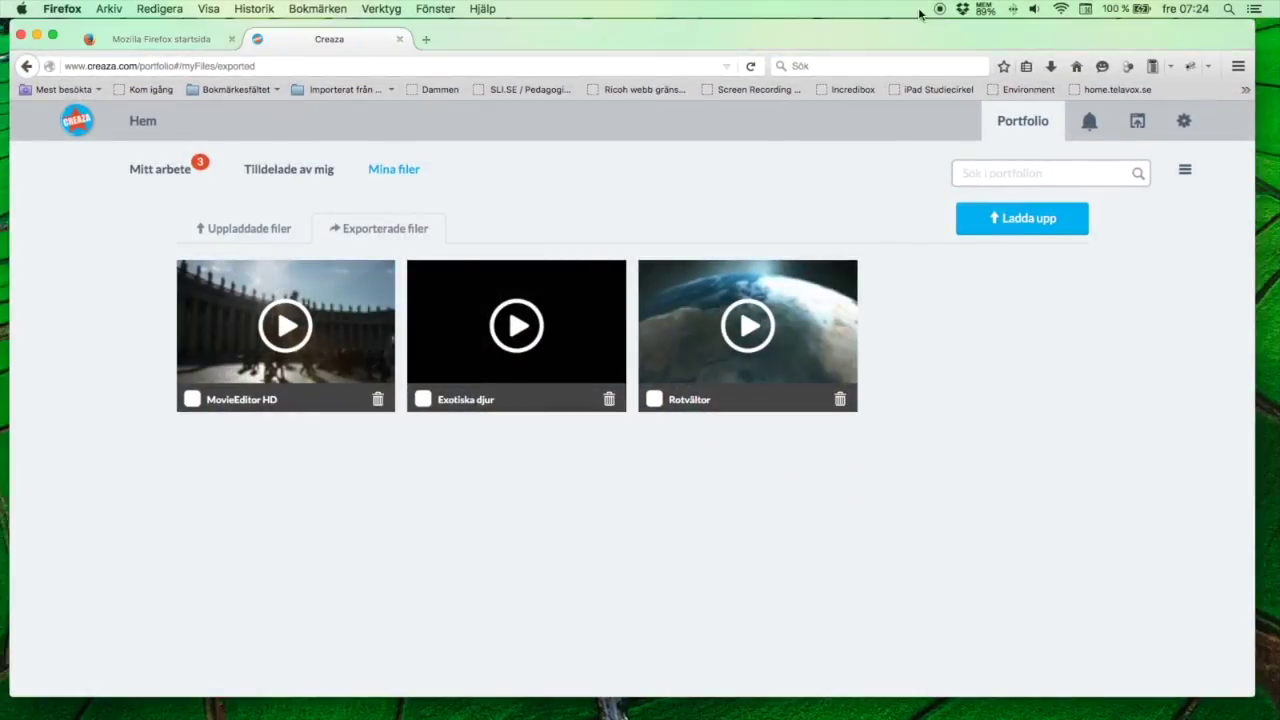
{"action": "left_click", "coordinate": [945, 12]}
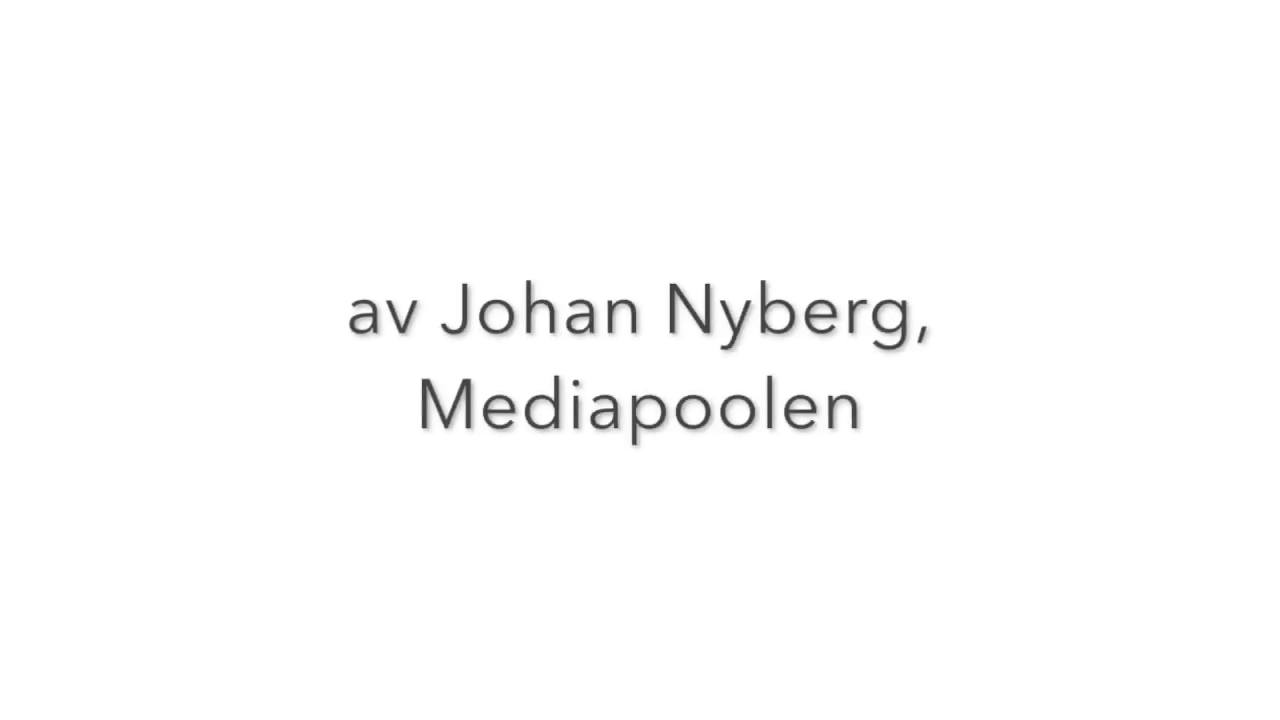